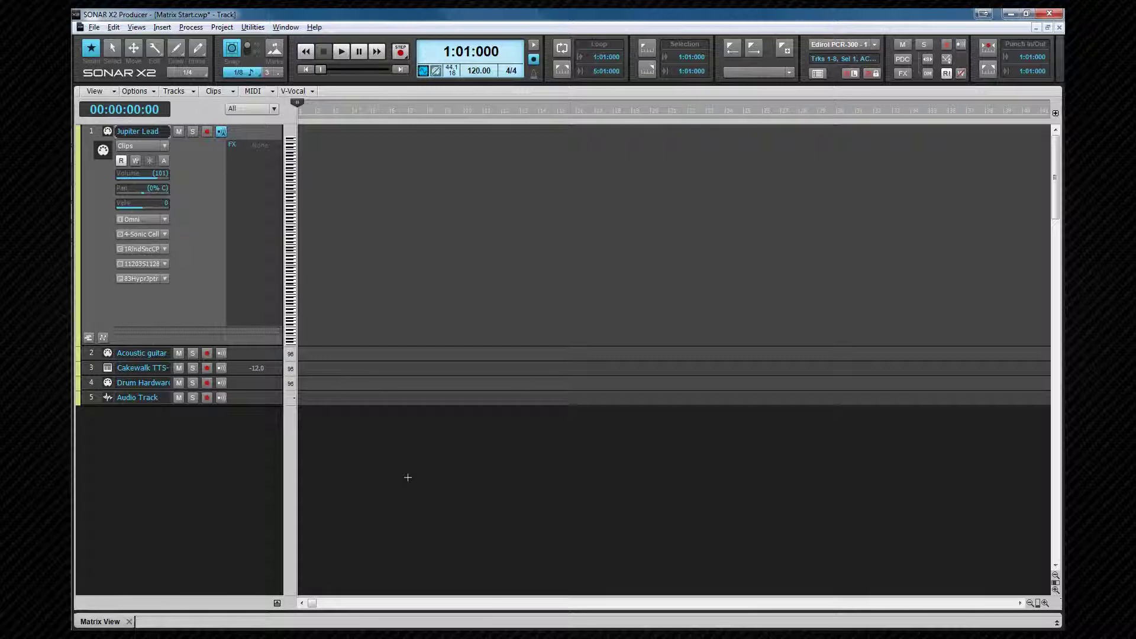
- Show the Matrix view (Alt+7) with the media Browser (Alt+8) open beside it
key(alt+7)
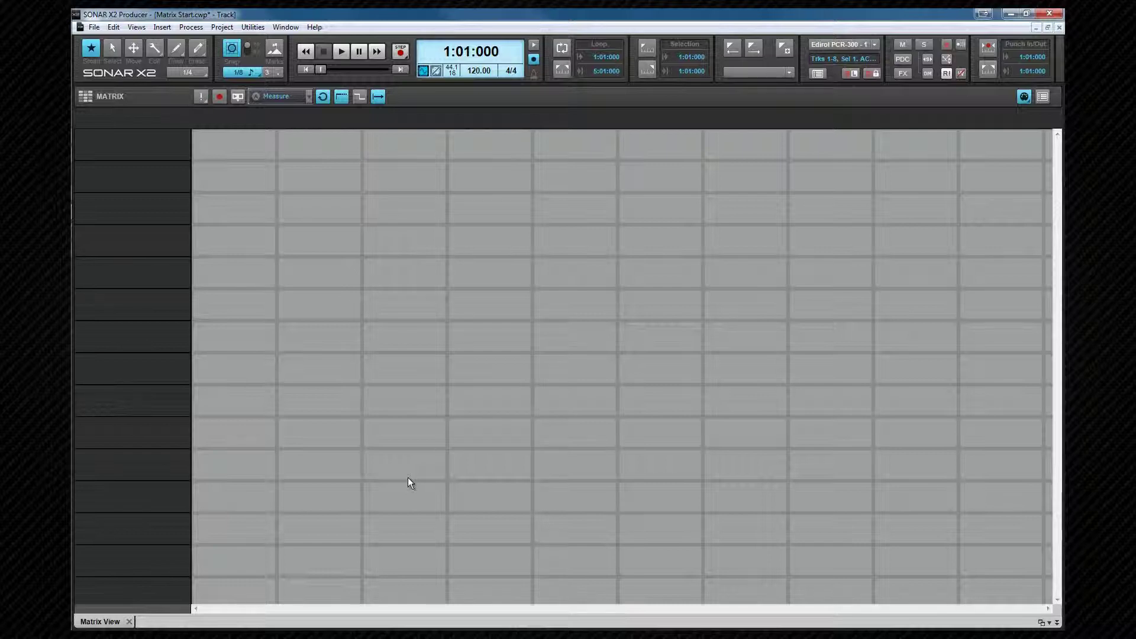
key(alt+8)
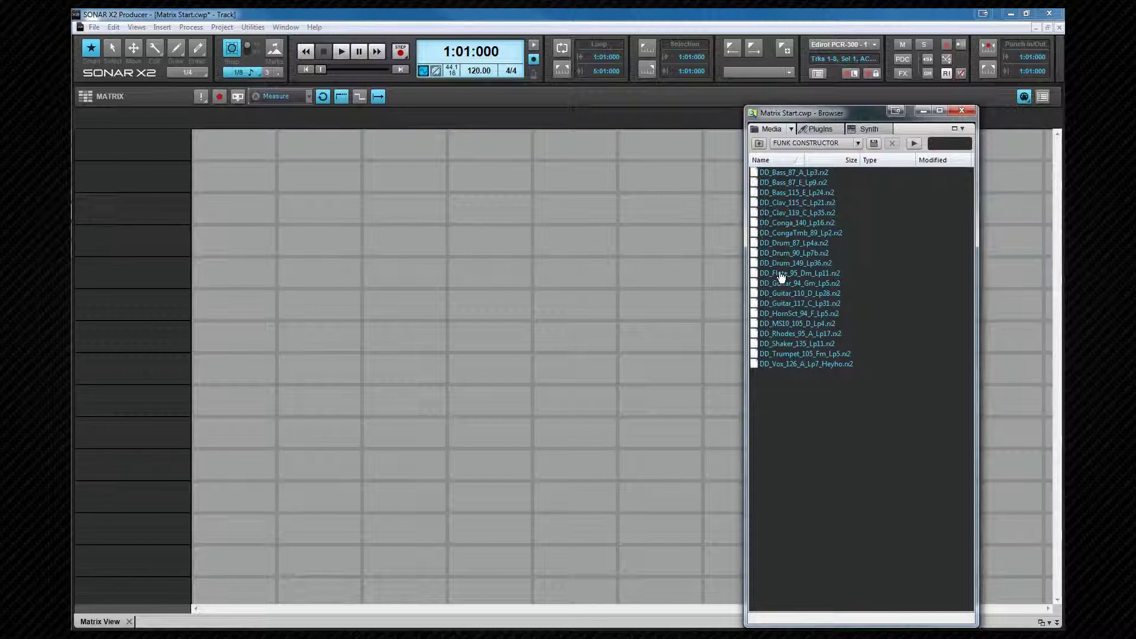
- Add DD_Flute_95_Dm_Lp11.rx2 and PTN MIDI Patterns > Drums > Basic > Basic1 07.PTN to the Matrix
drag(775, 274, 257, 154)
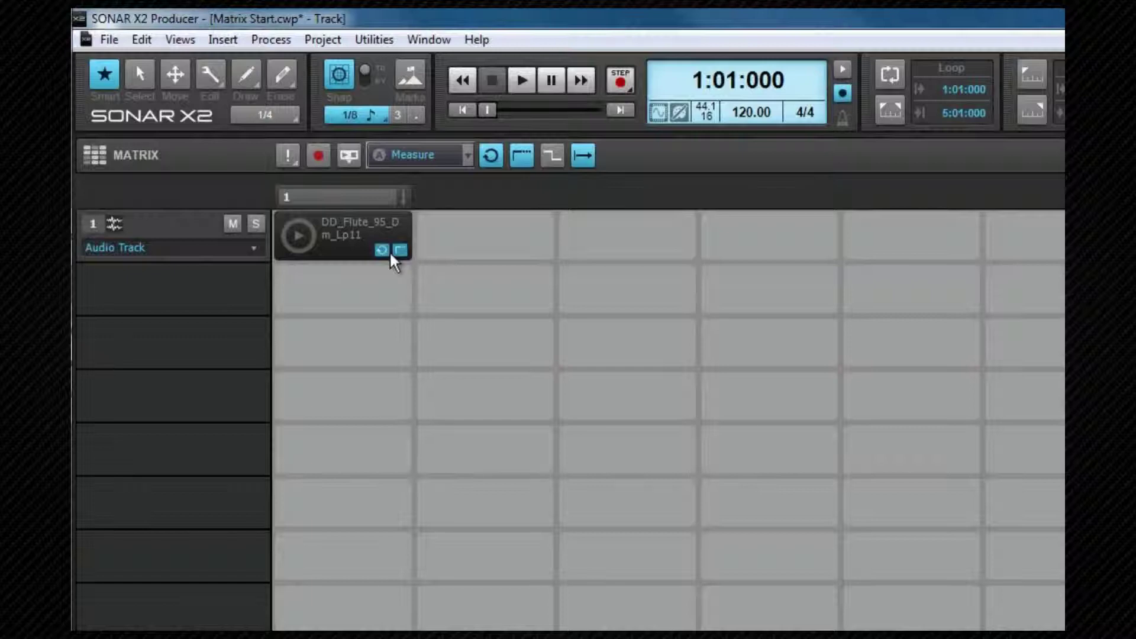
click(257, 247)
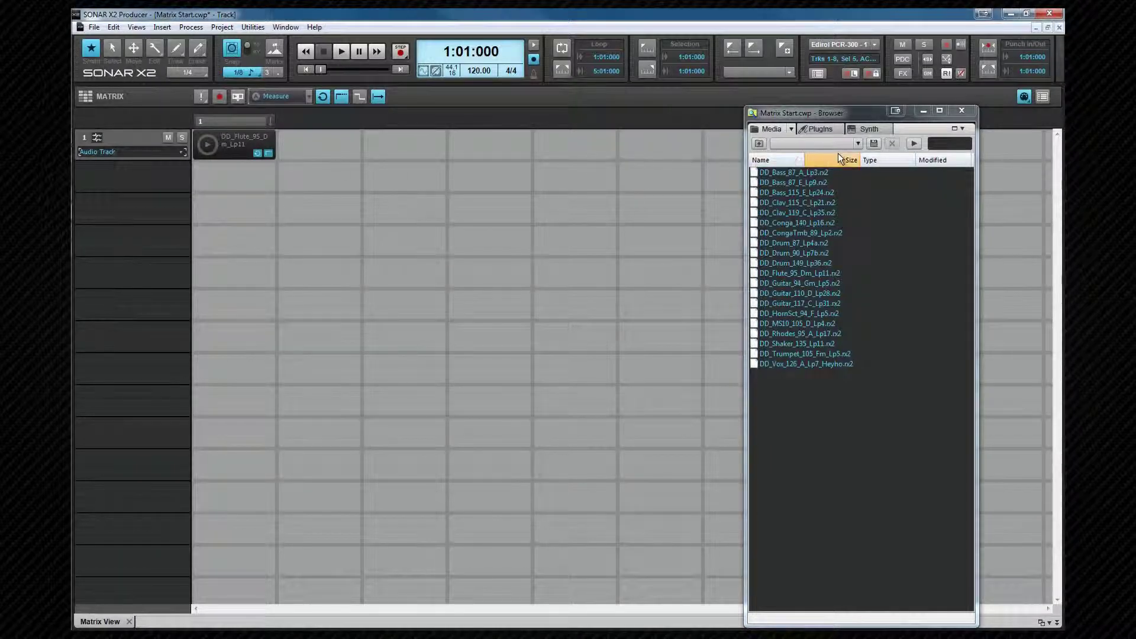
click(858, 143)
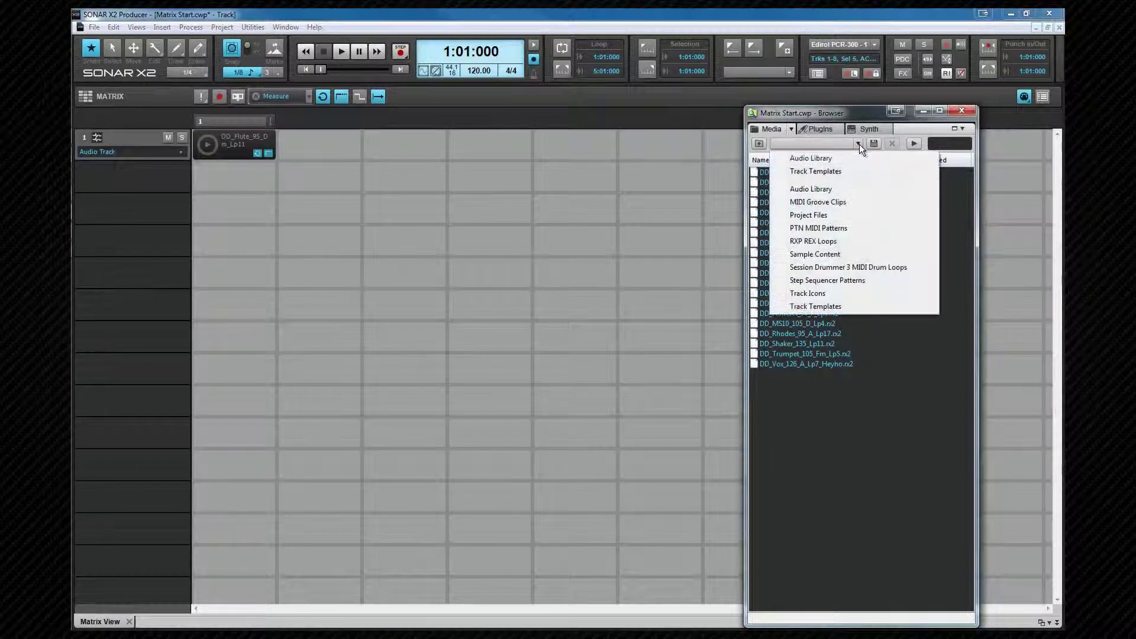
click(843, 228)
double_click(769, 202)
double_click(757, 193)
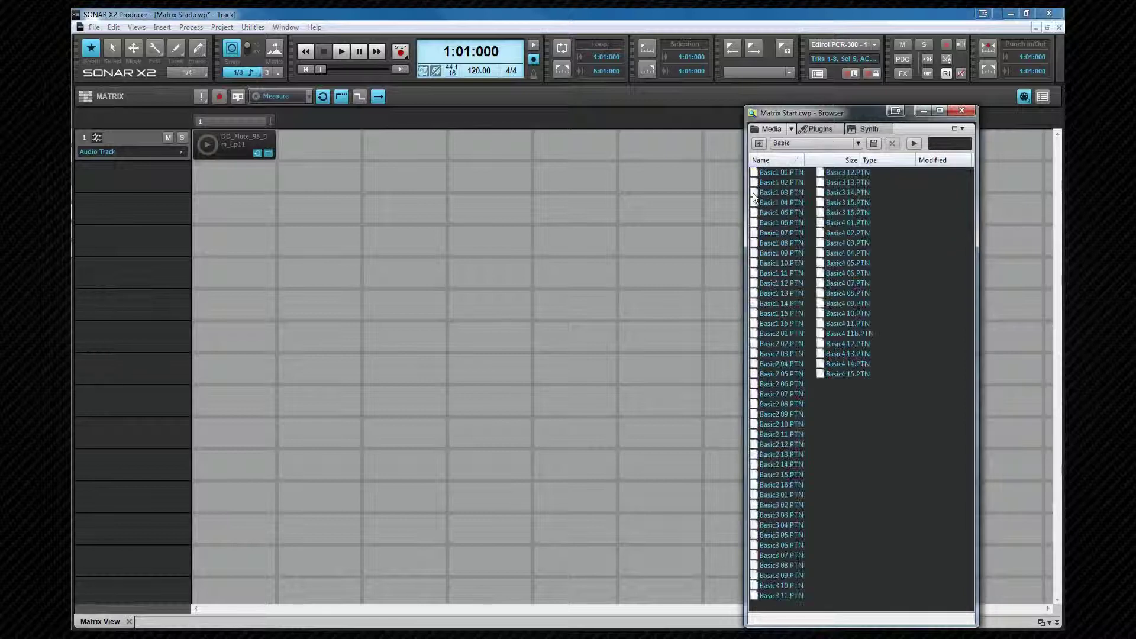
click(758, 233)
drag(758, 234, 261, 178)
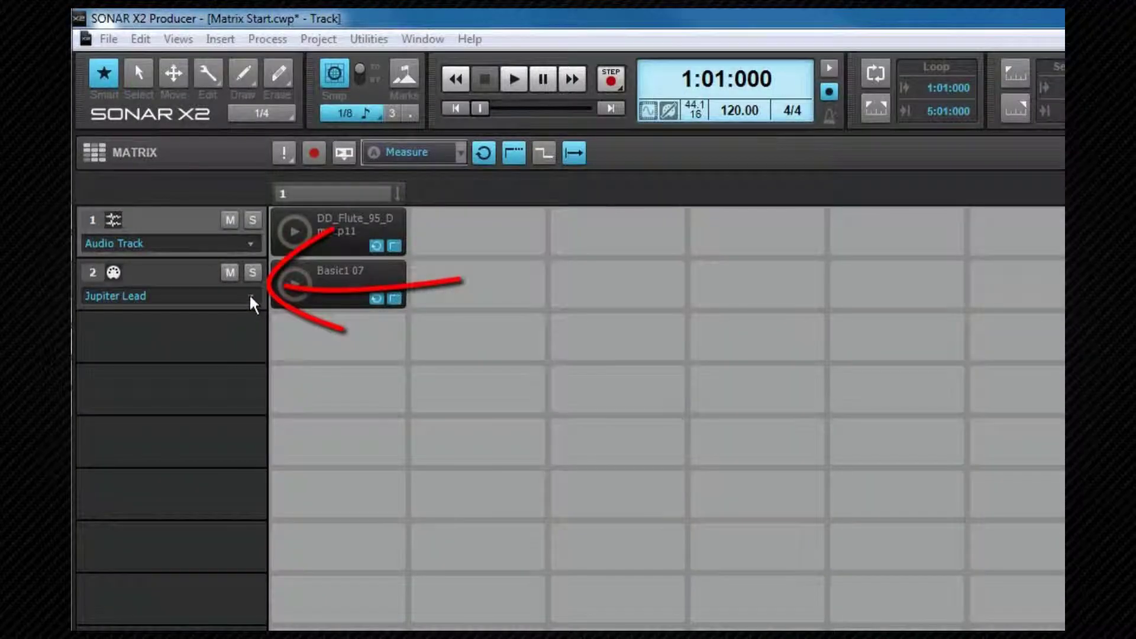
- Route track 2 to Drum Hardware and trigger the DD_Flute_95_Dm_Lp11 cell
click(250, 301)
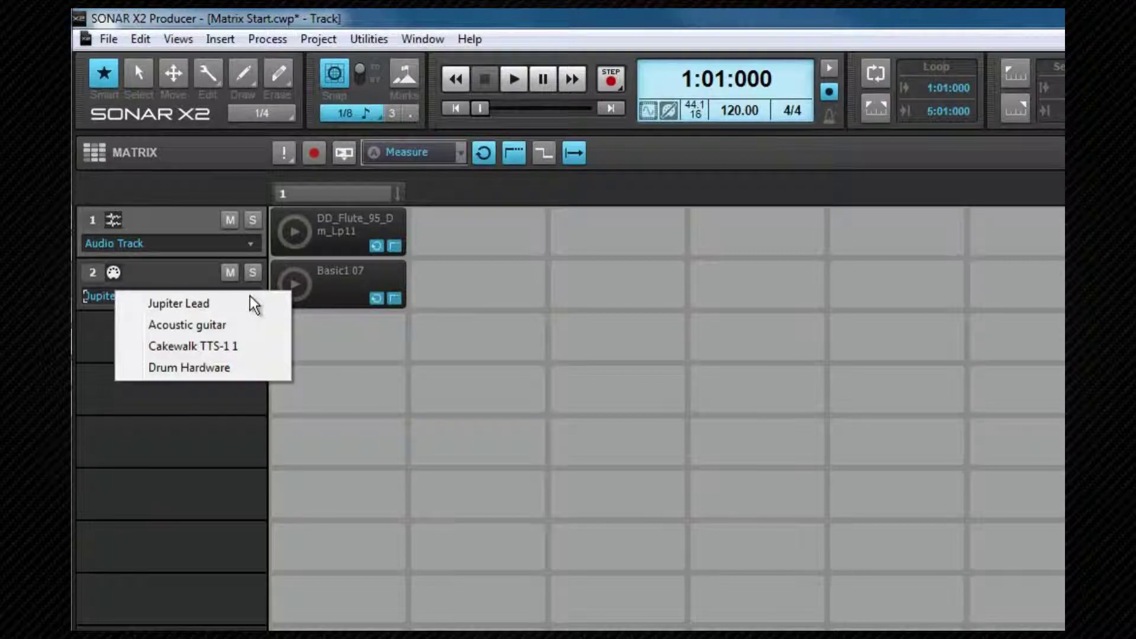
click(246, 367)
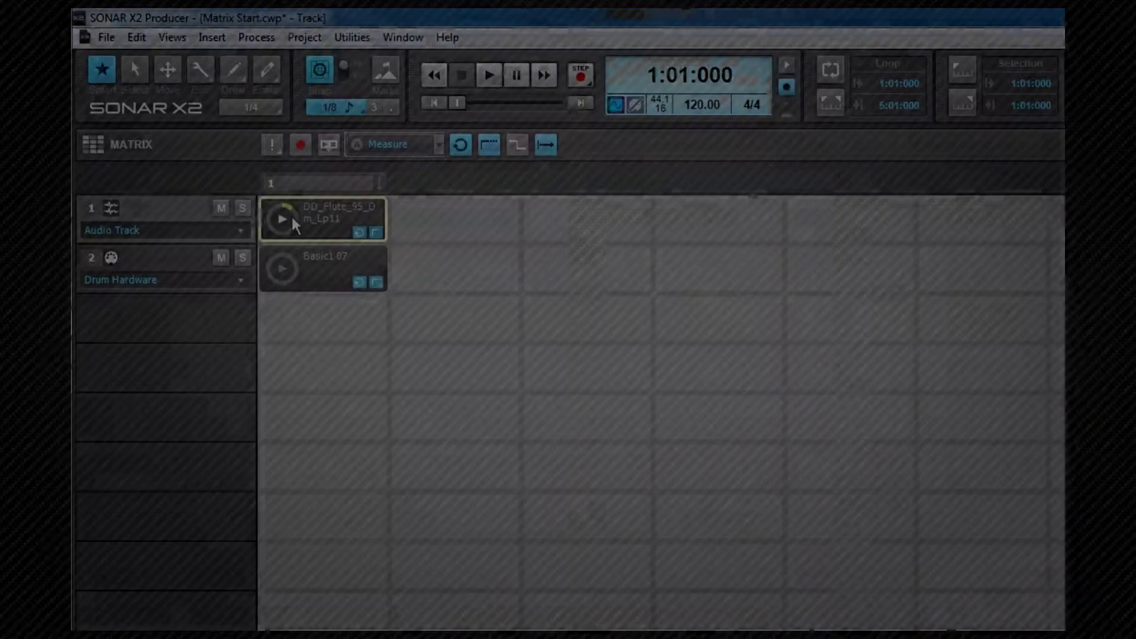
click(213, 142)
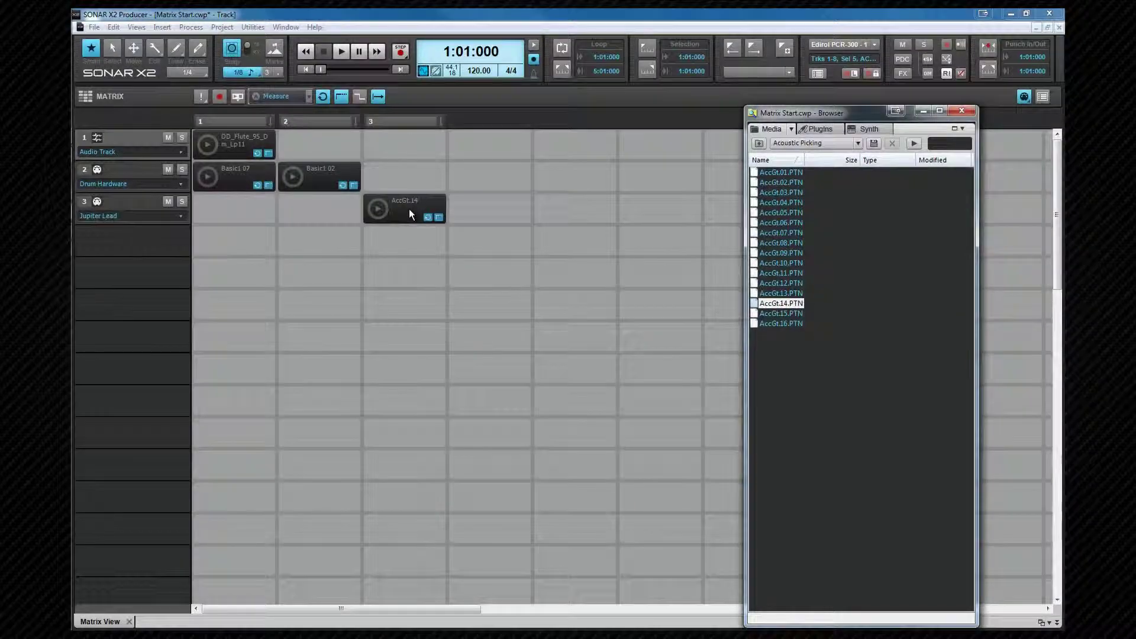
- Set track 3 to Acoustic guitar, move Basic1 07 to column 3, copy it into column 4, and trigger it
click(182, 217)
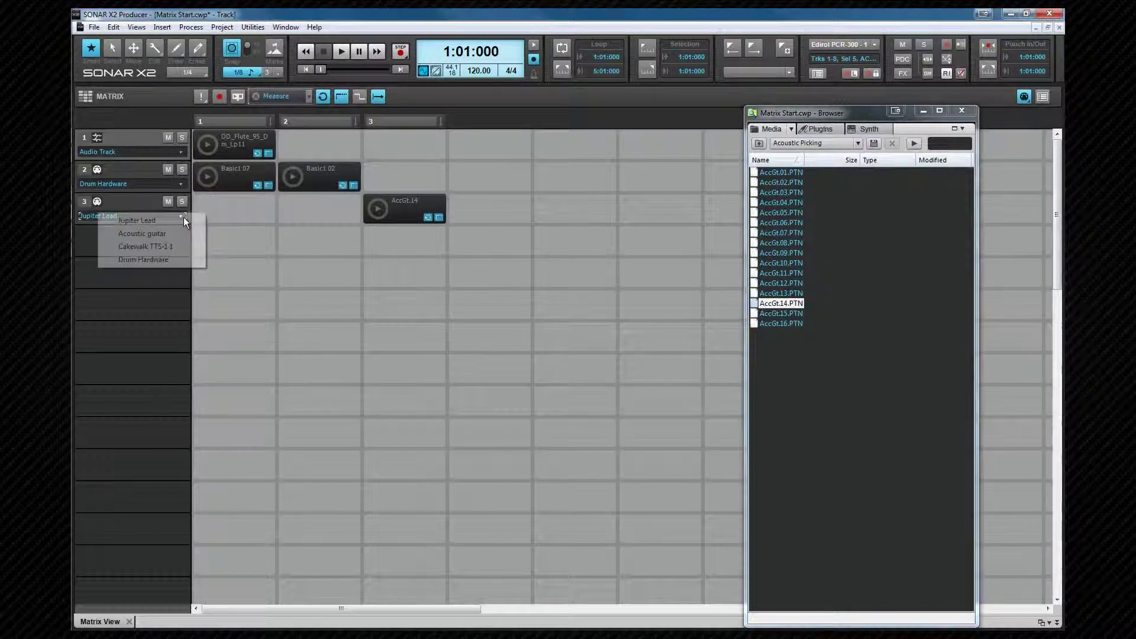
click(169, 233)
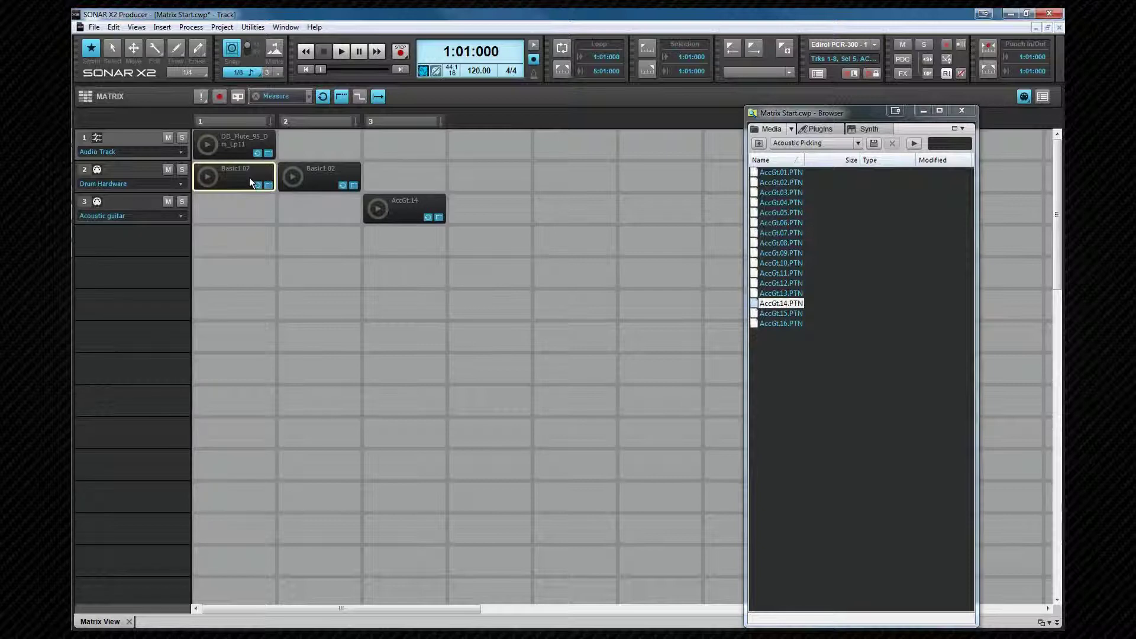
drag(250, 177, 396, 176)
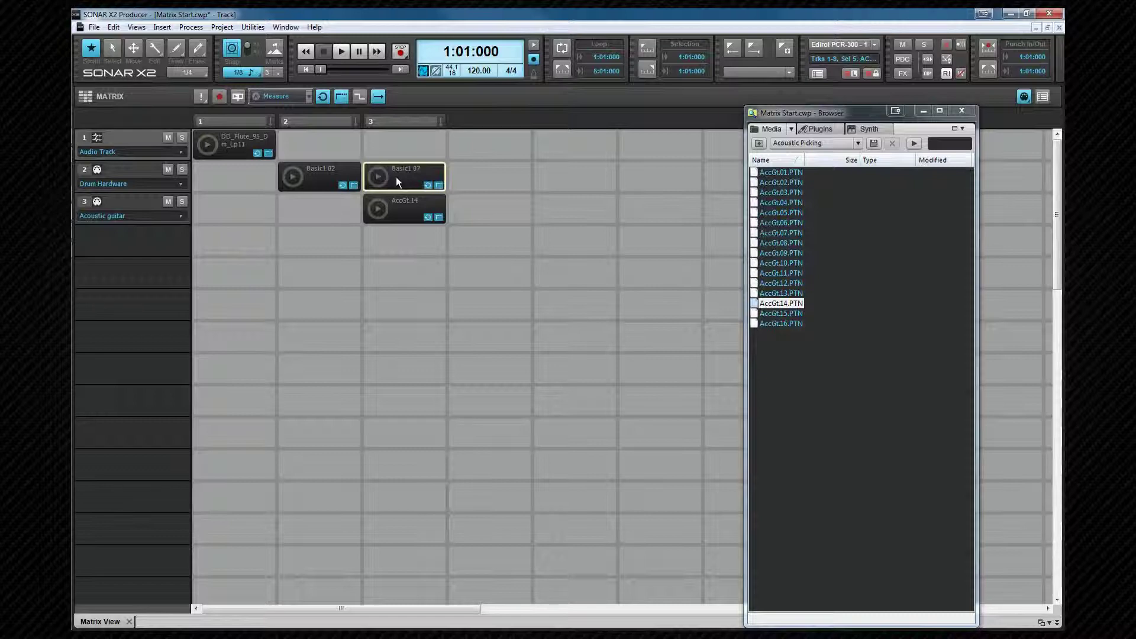
drag(396, 176, 482, 176)
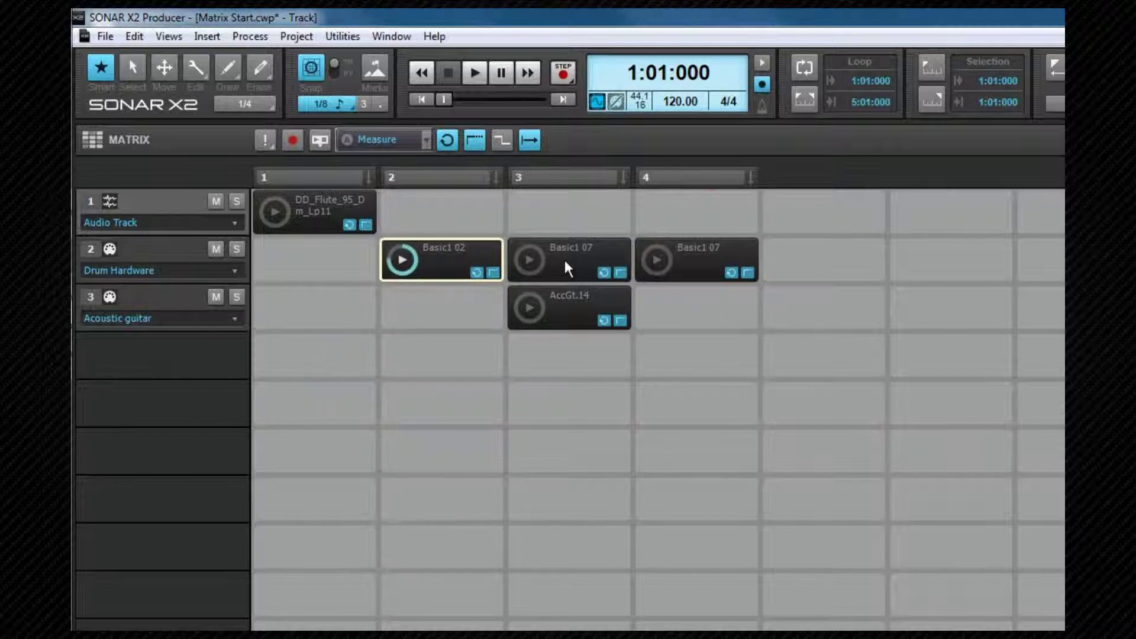
click(564, 258)
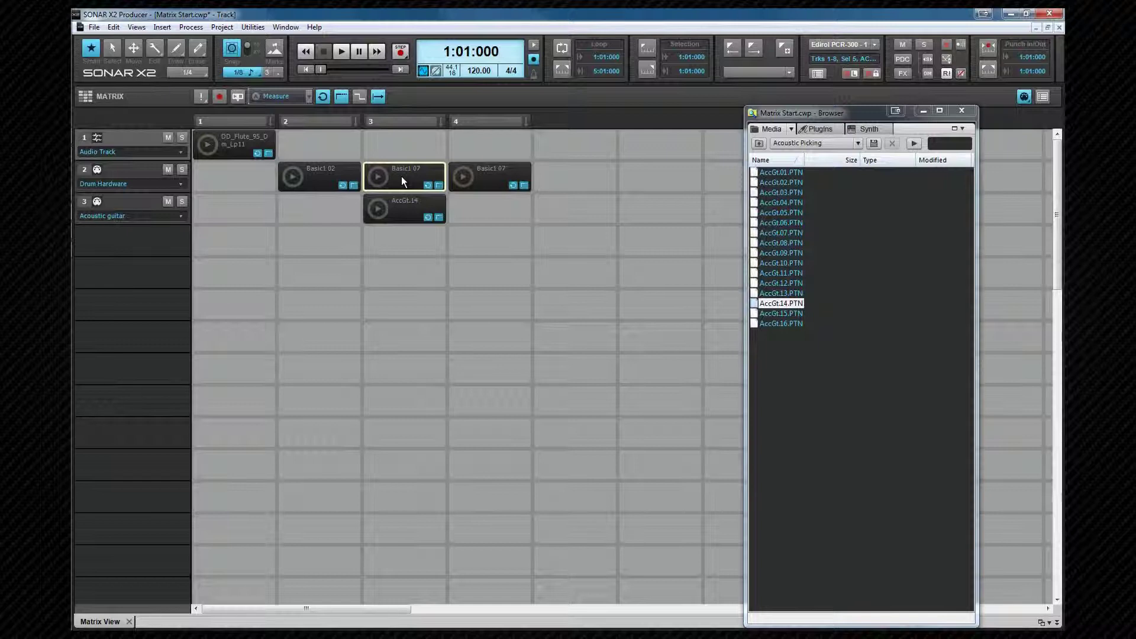
drag(401, 177, 478, 179)
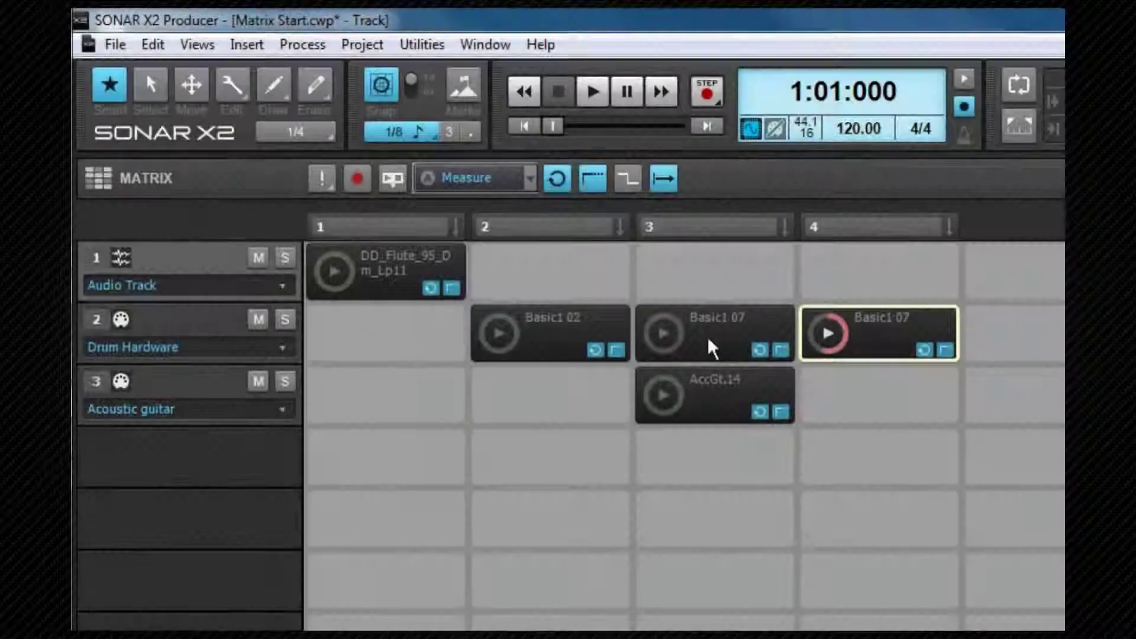
click(401, 178)
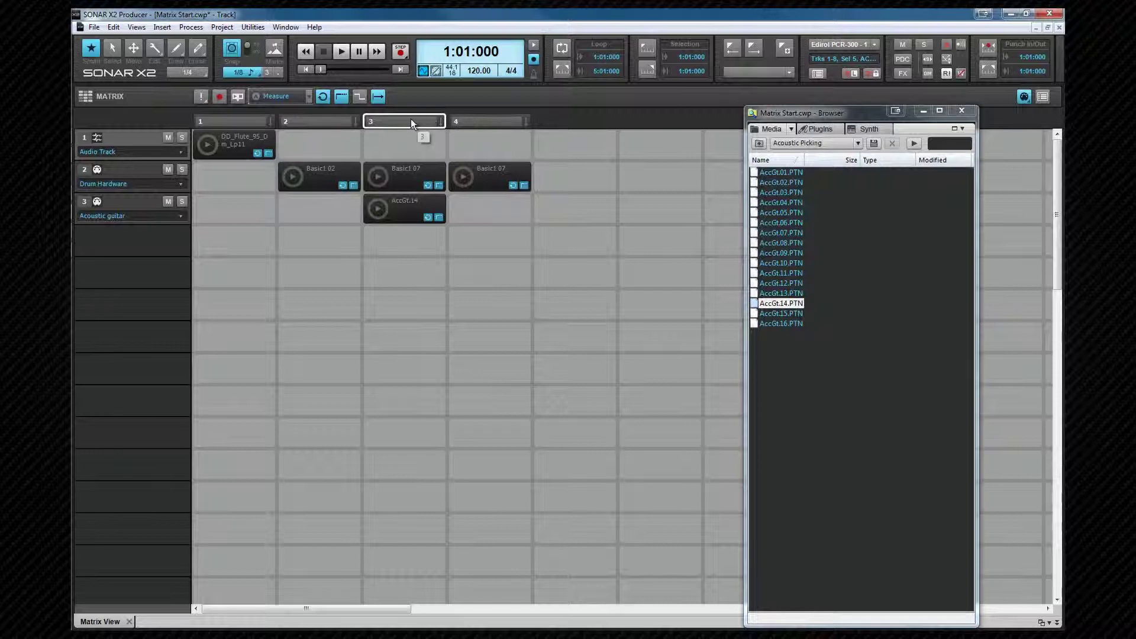
- Trigger all of column 4, then select AccGt.07.PTN in the pattern list
click(484, 122)
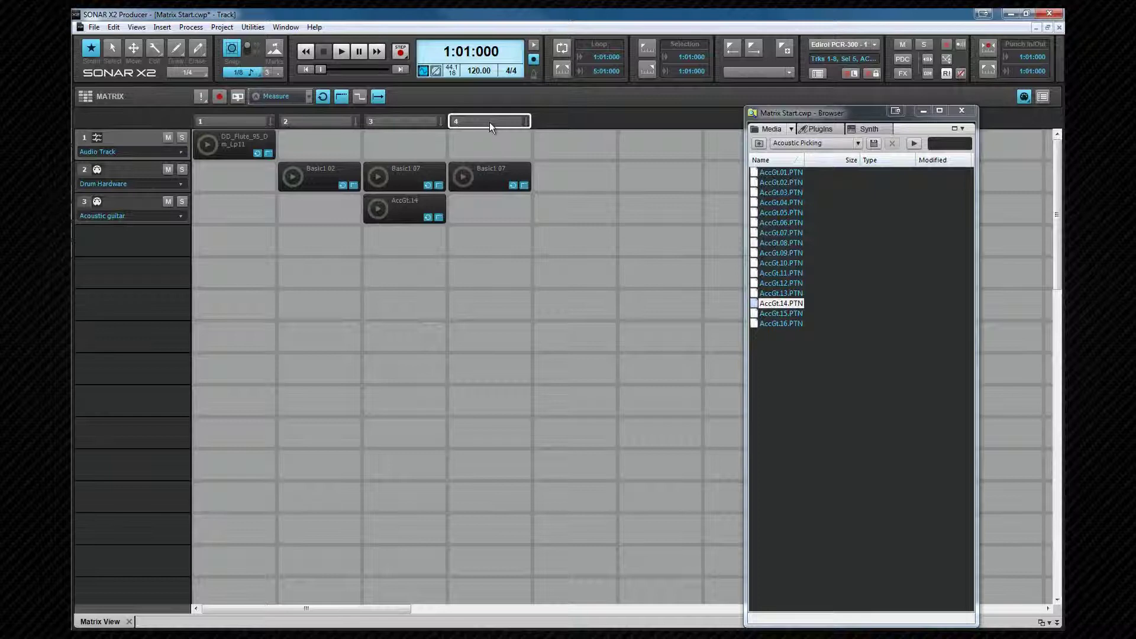
key(Up)
key(Up)
key(Up)
key(Up)
key(Up)
key(Up)
key(Up)
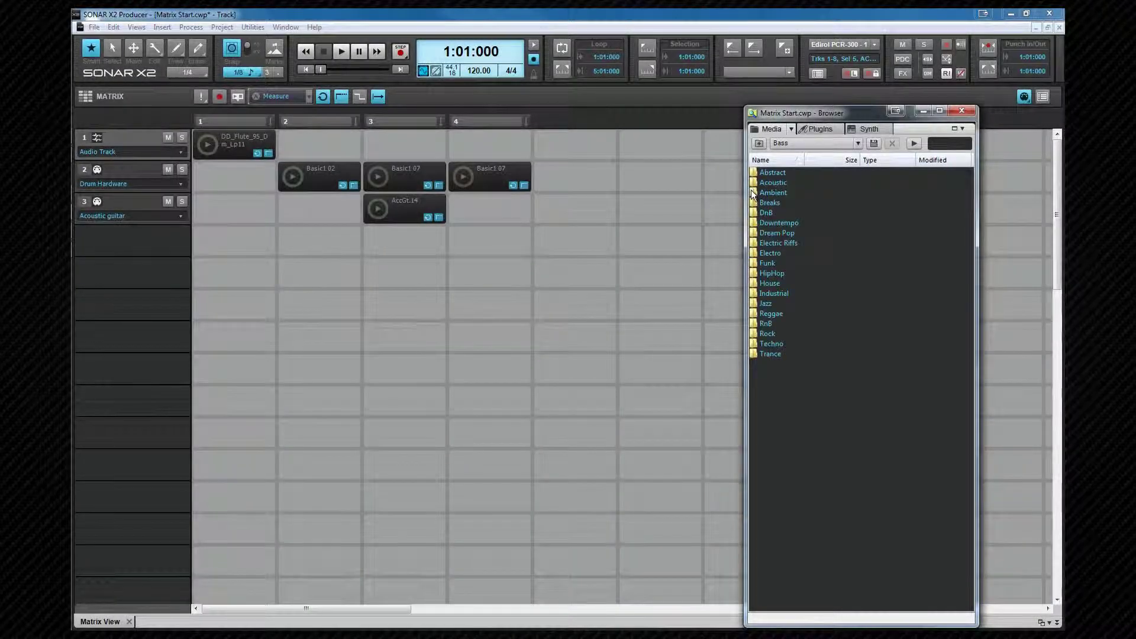
- Preview Rock.Bass.07.PTN from Bass > Rock, add it to column 4, and route track 4 to Cakewalk TTS-1 1
double_click(767, 334)
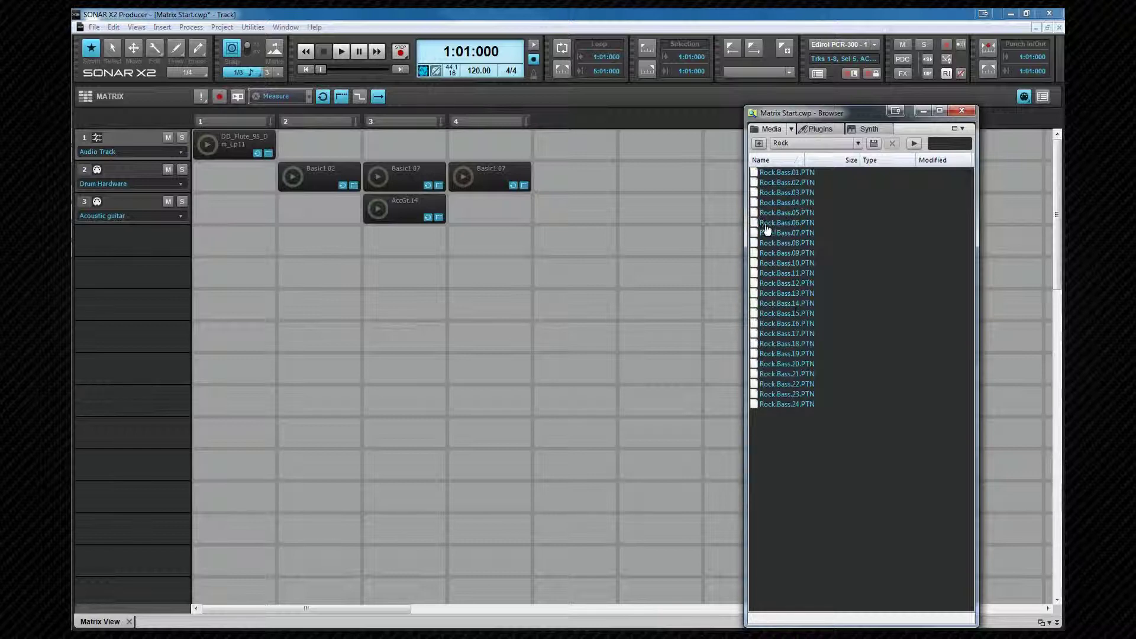
click(756, 233)
click(914, 143)
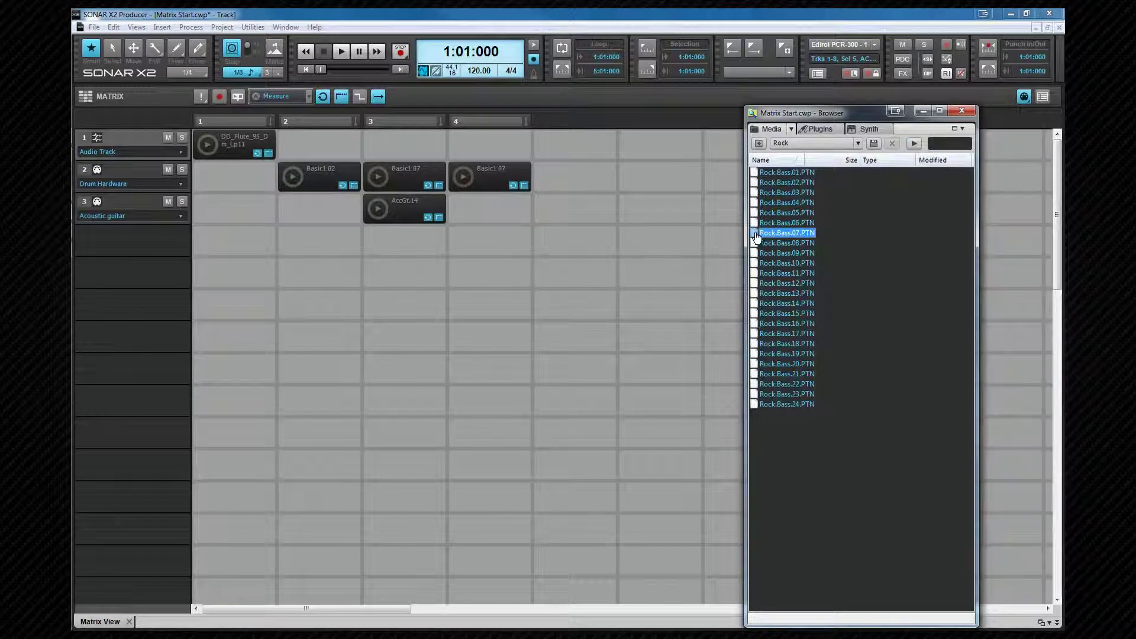
drag(757, 237, 482, 236)
click(180, 248)
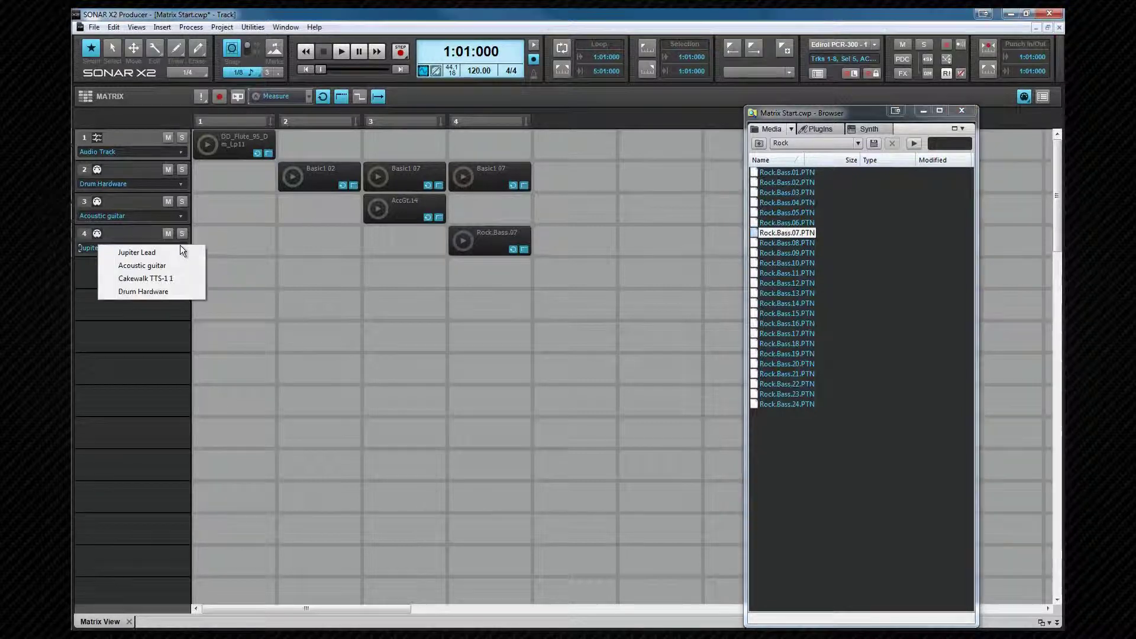
click(170, 279)
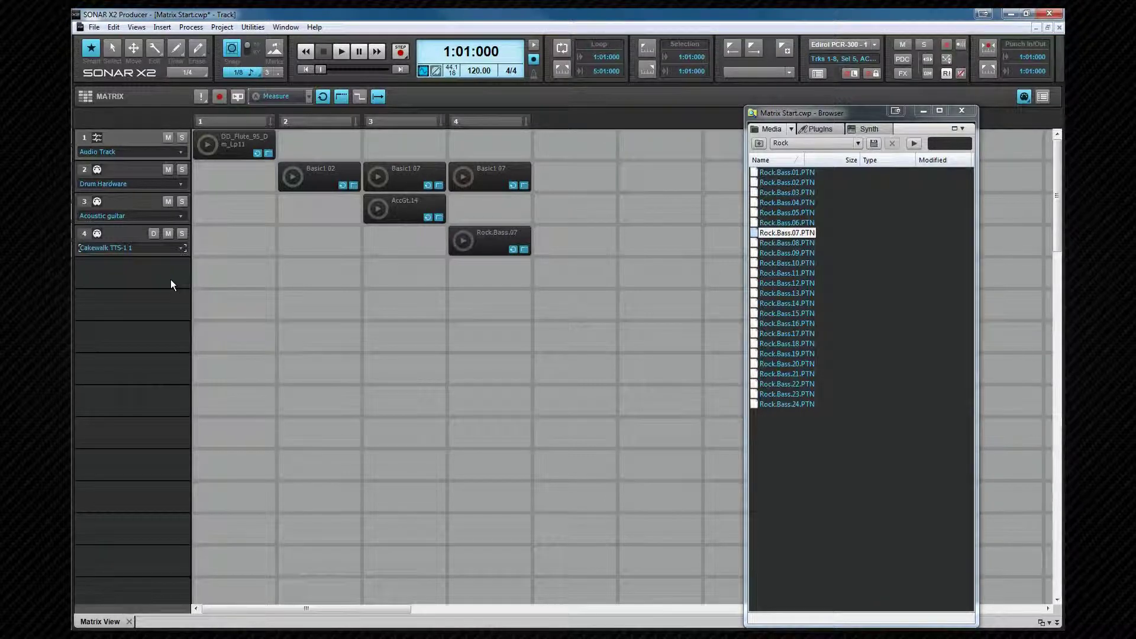
click(463, 243)
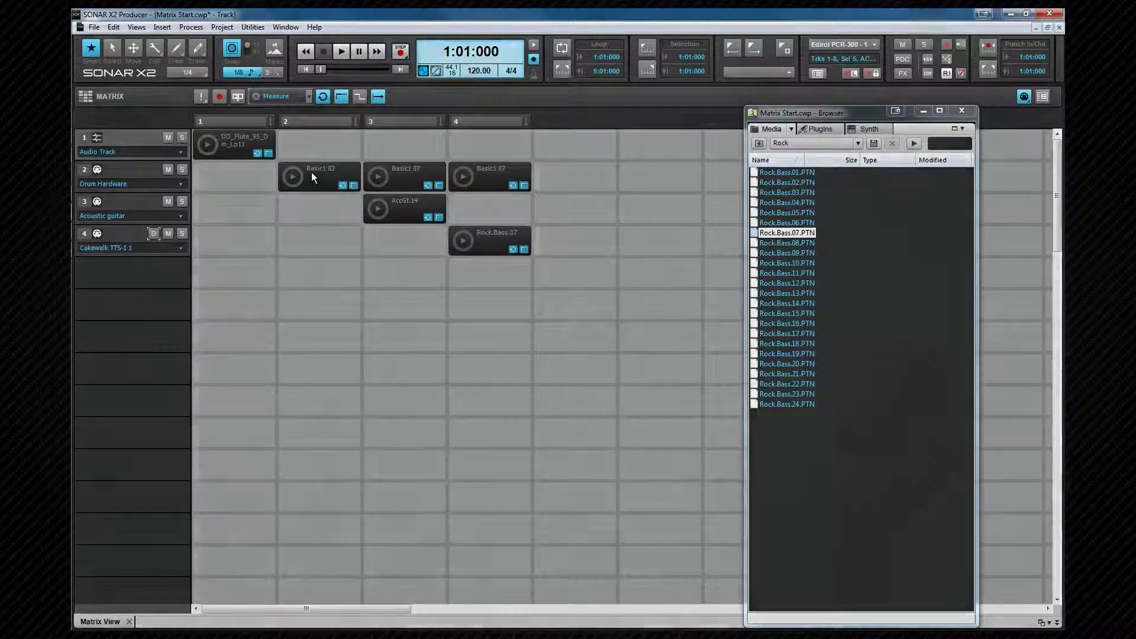
- Rename the column 2 Basic1 02 cell to 'Drums 01' and reopen its options menu
right_click(311, 173)
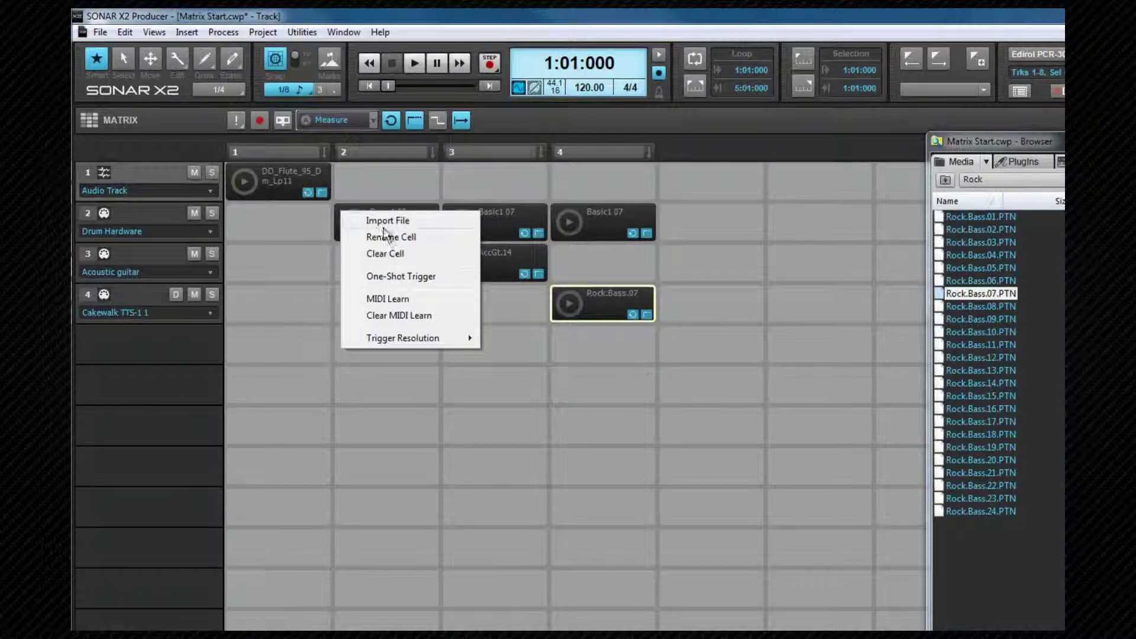
click(385, 235)
text(Drums 01)
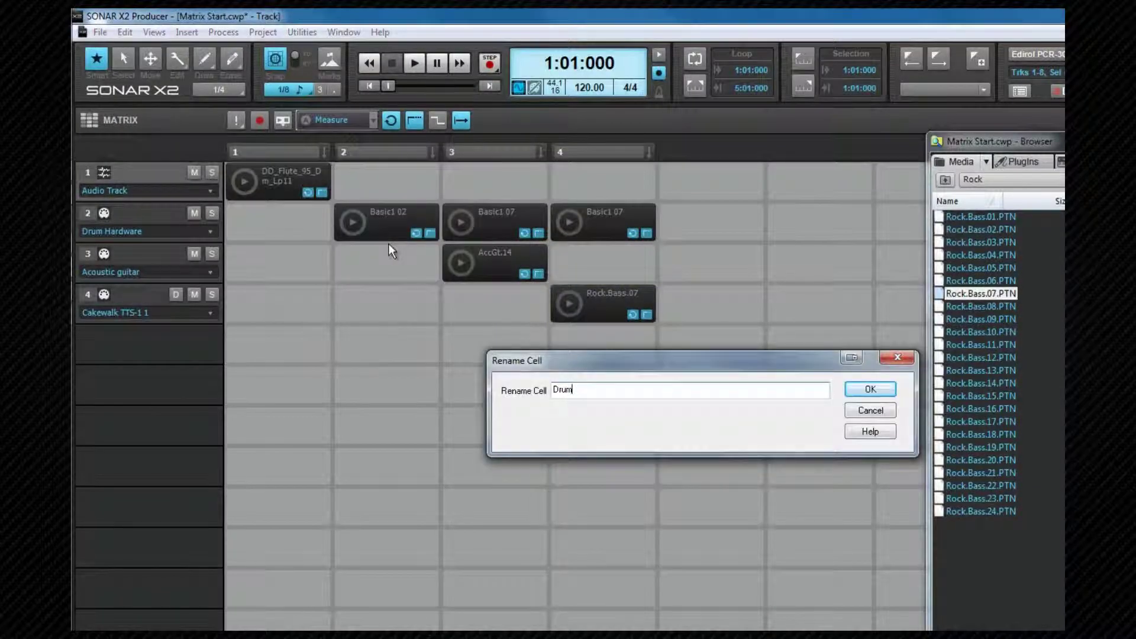
key(Return)
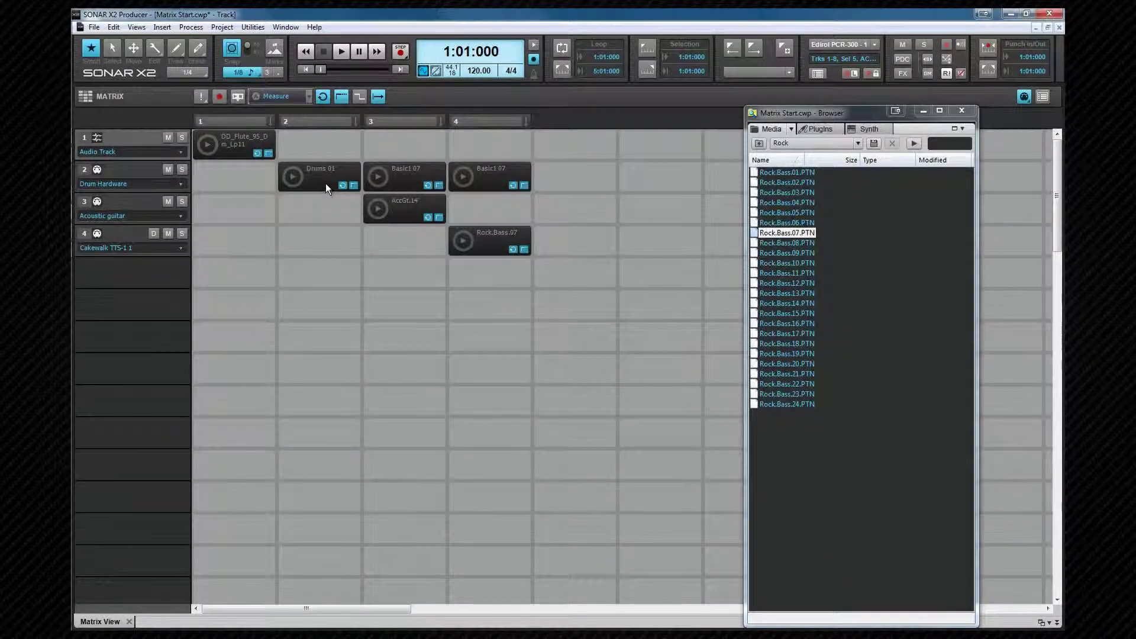
right_click(325, 184)
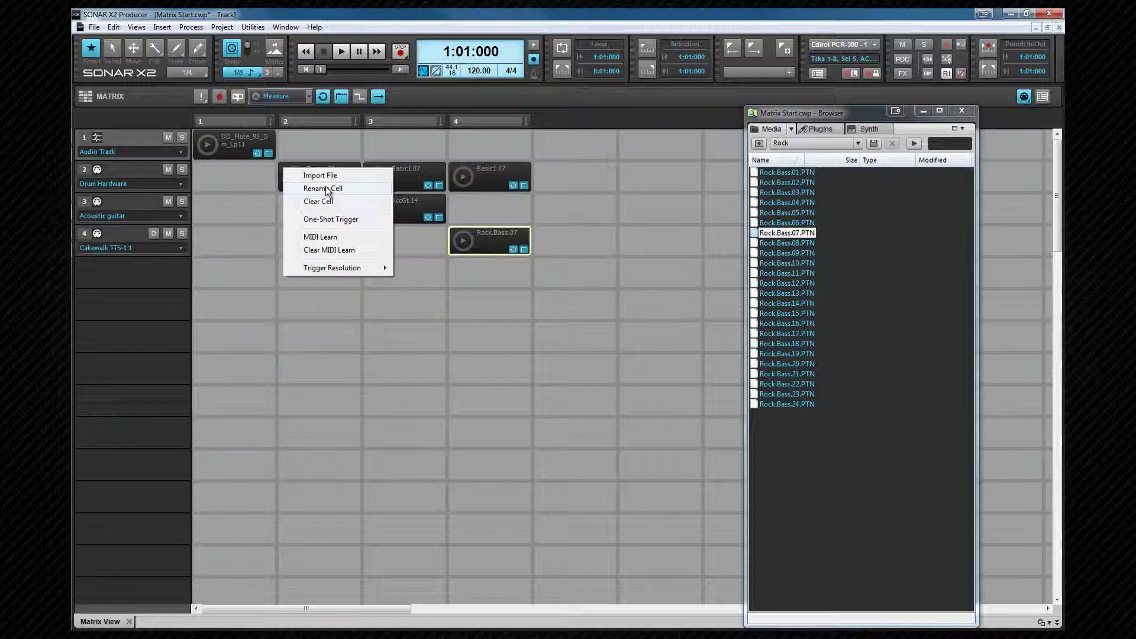
key(Escape)
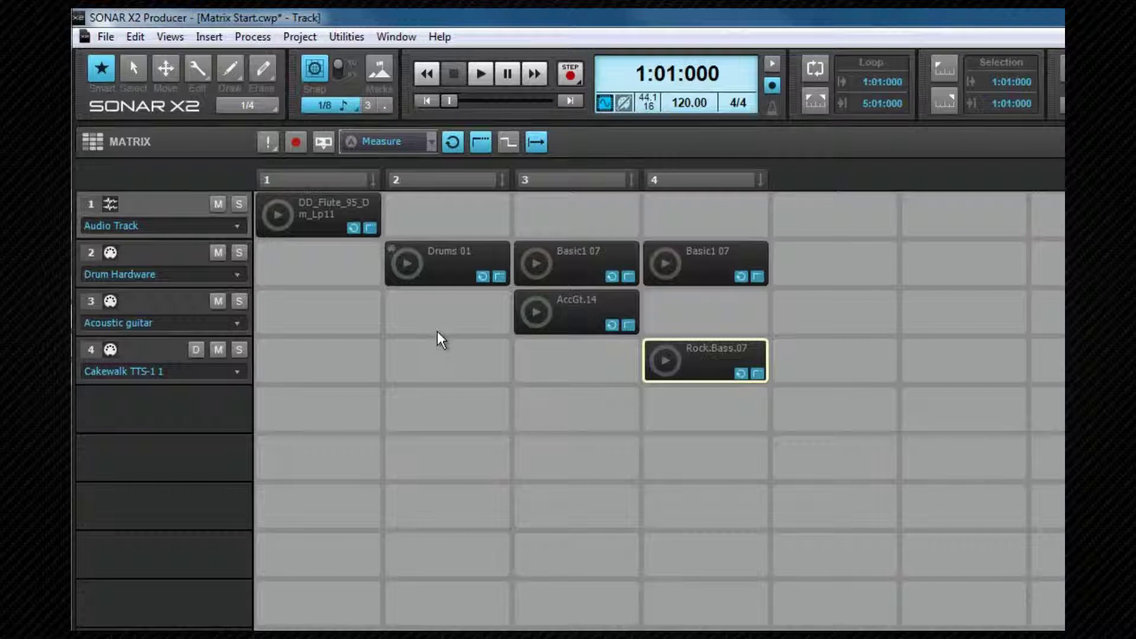
click(712, 374)
click(197, 351)
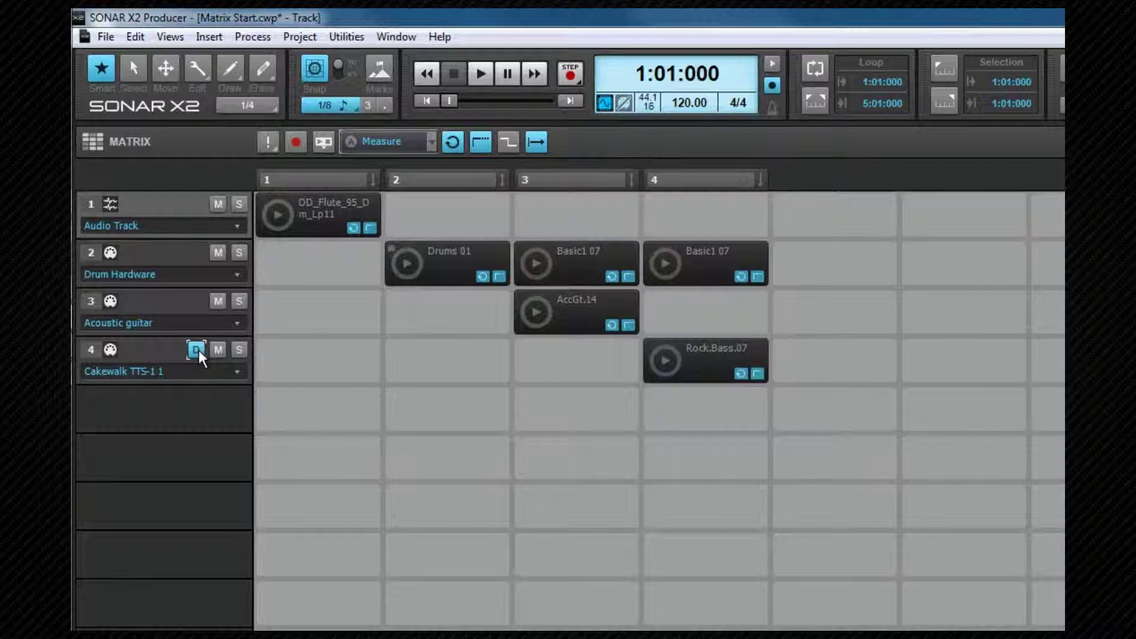
click(688, 363)
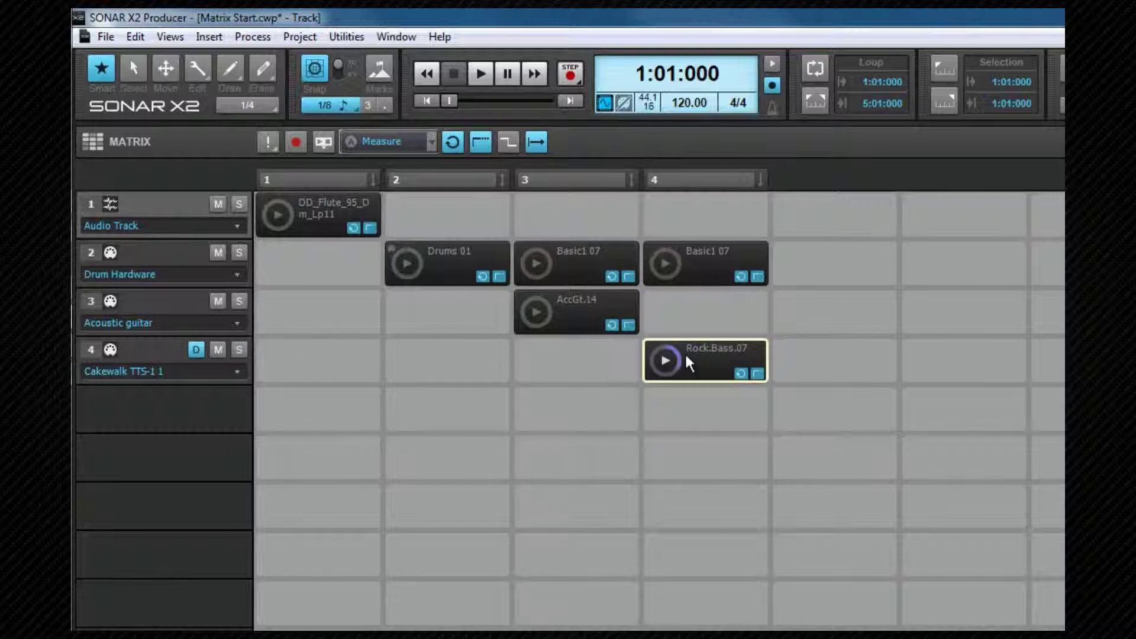
click(690, 363)
click(195, 350)
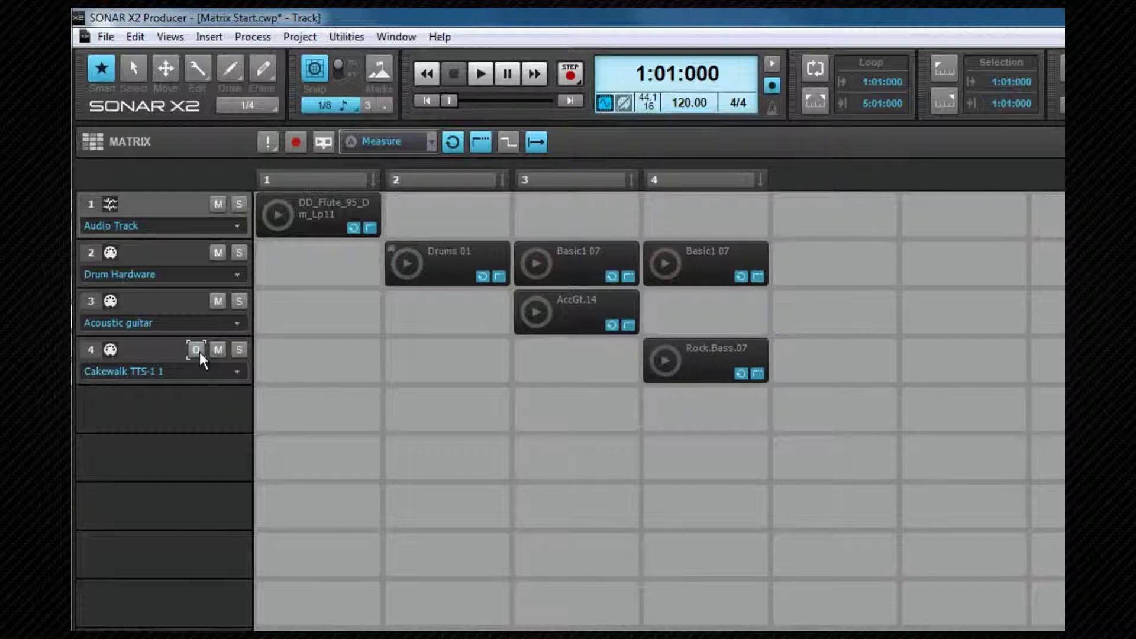
- Duplicate column 4 into a new column 5 and clear column 5's MIDI learn assignment
right_click(717, 182)
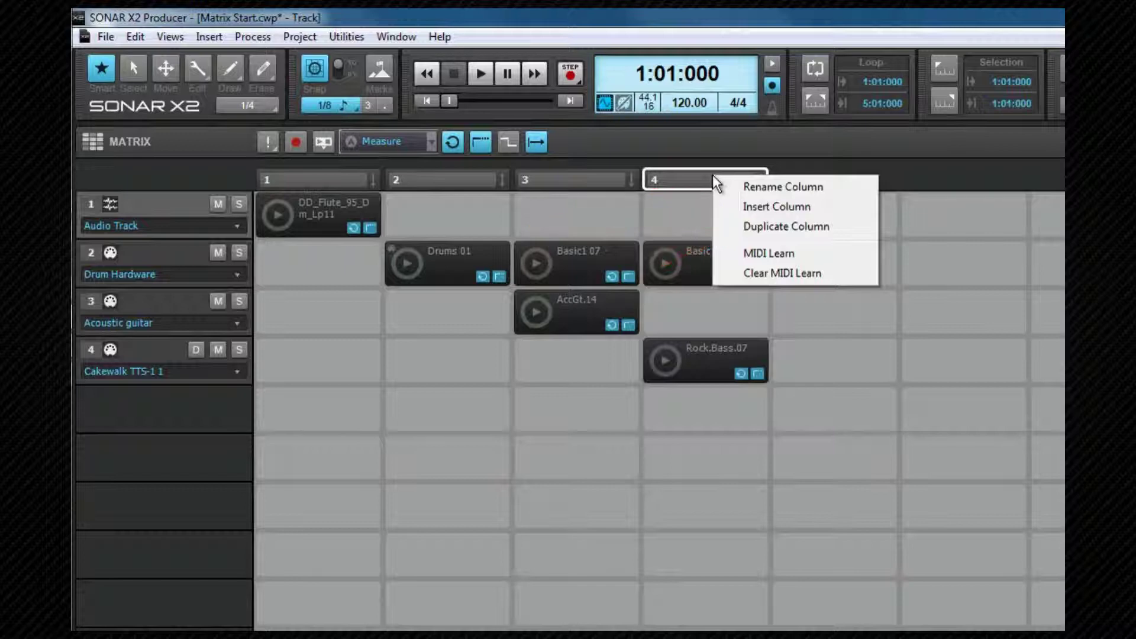
click(760, 227)
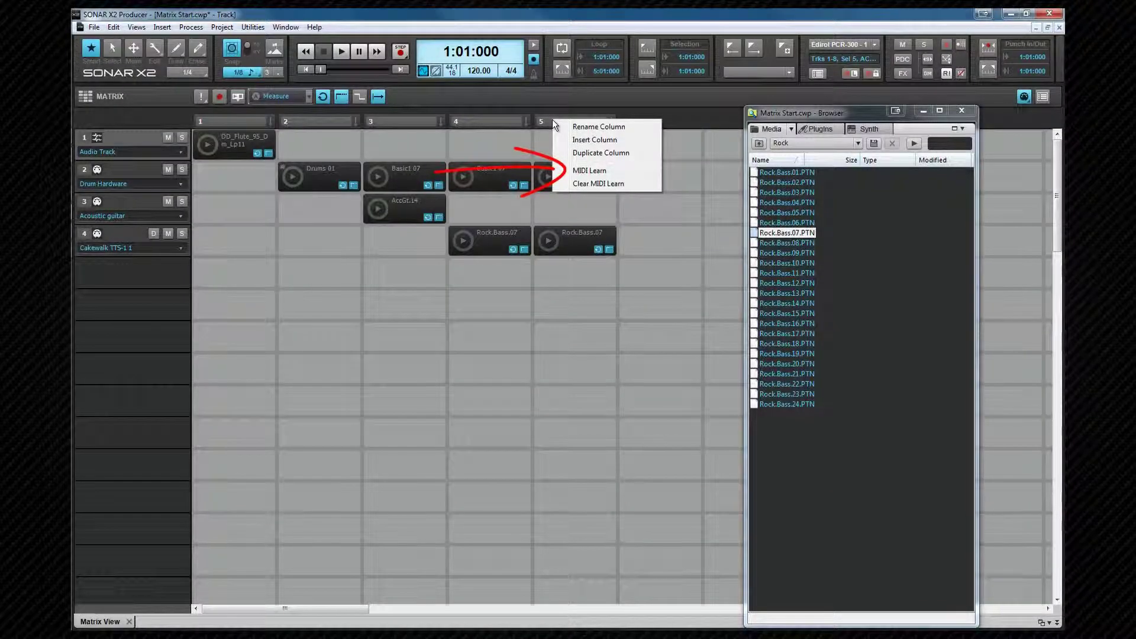
click(573, 153)
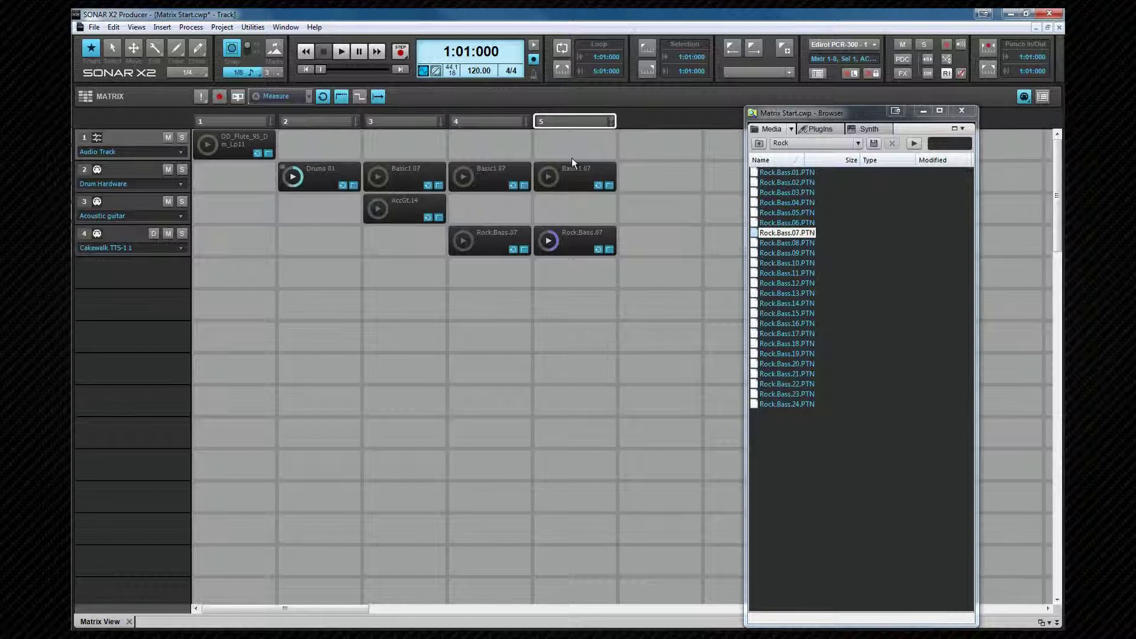
right_click(579, 124)
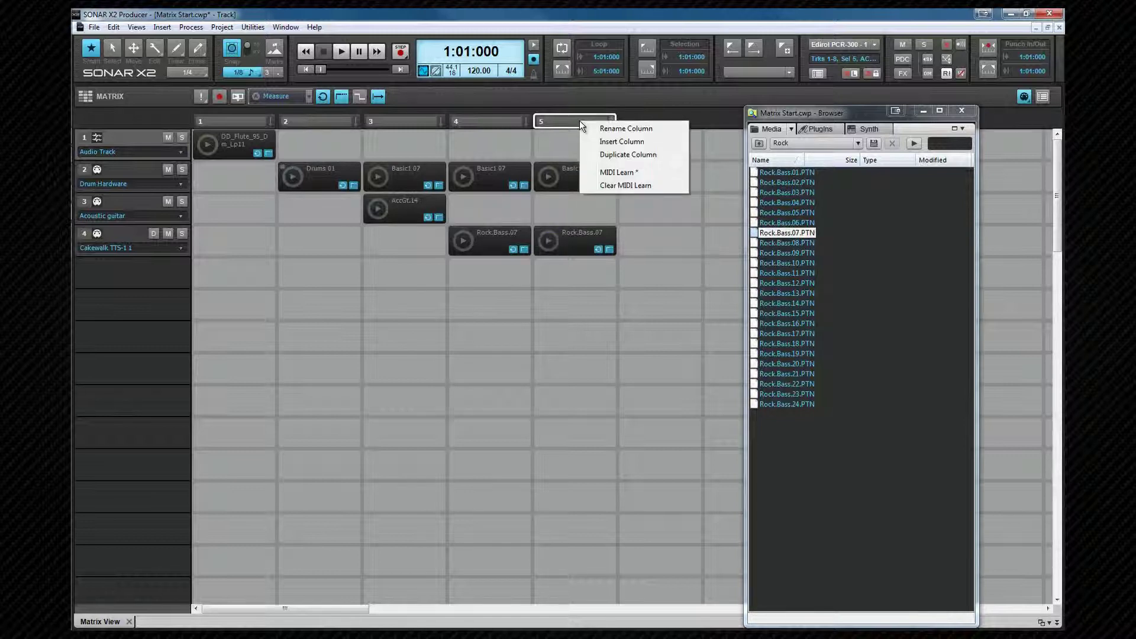
click(623, 186)
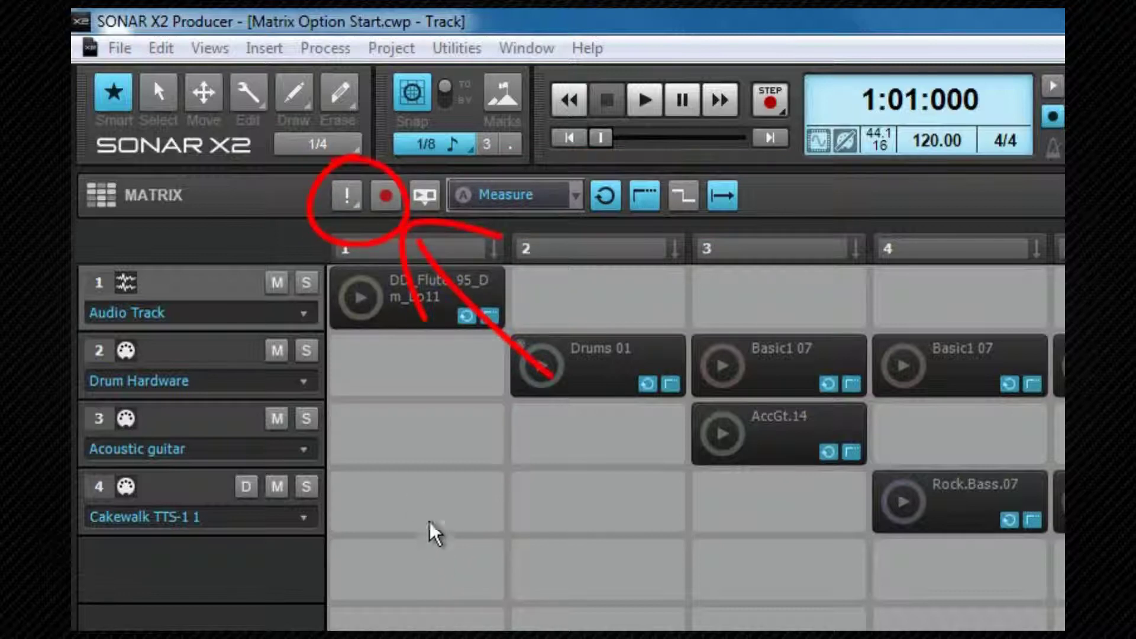
- View and dismiss the matrix clear-all choices, then turn global loop mode on
right_click(355, 206)
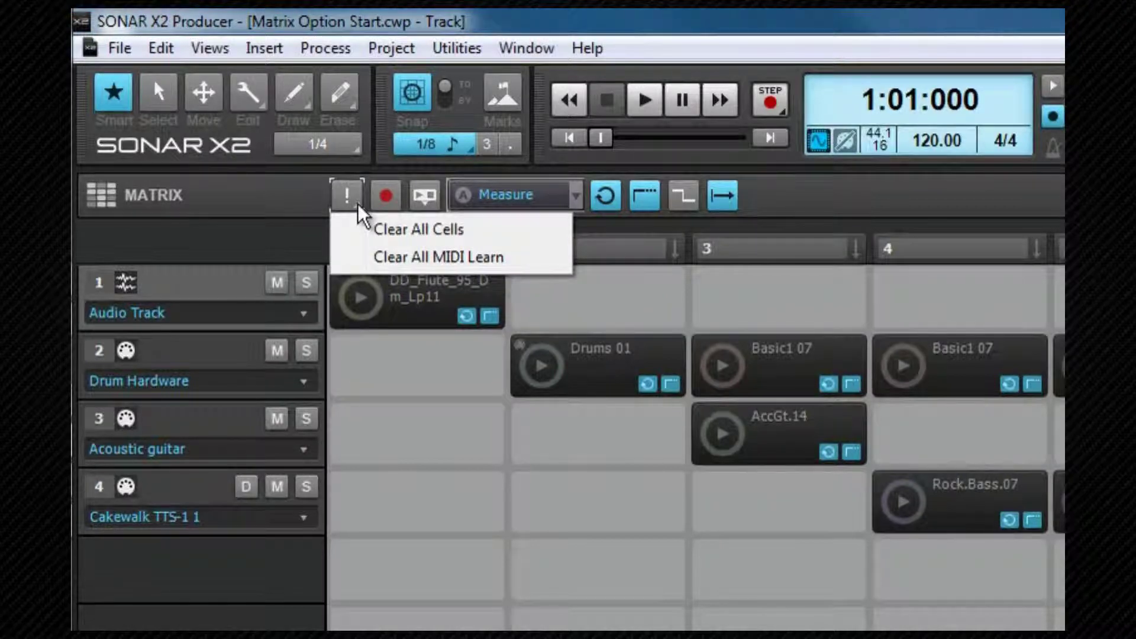
key(Escape)
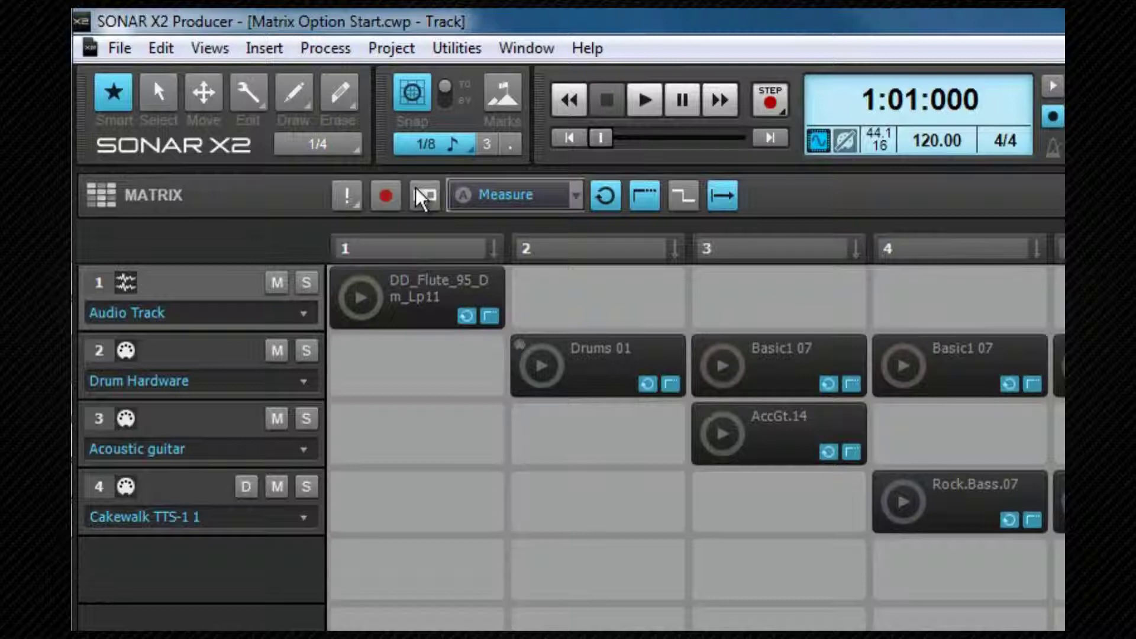
click(422, 197)
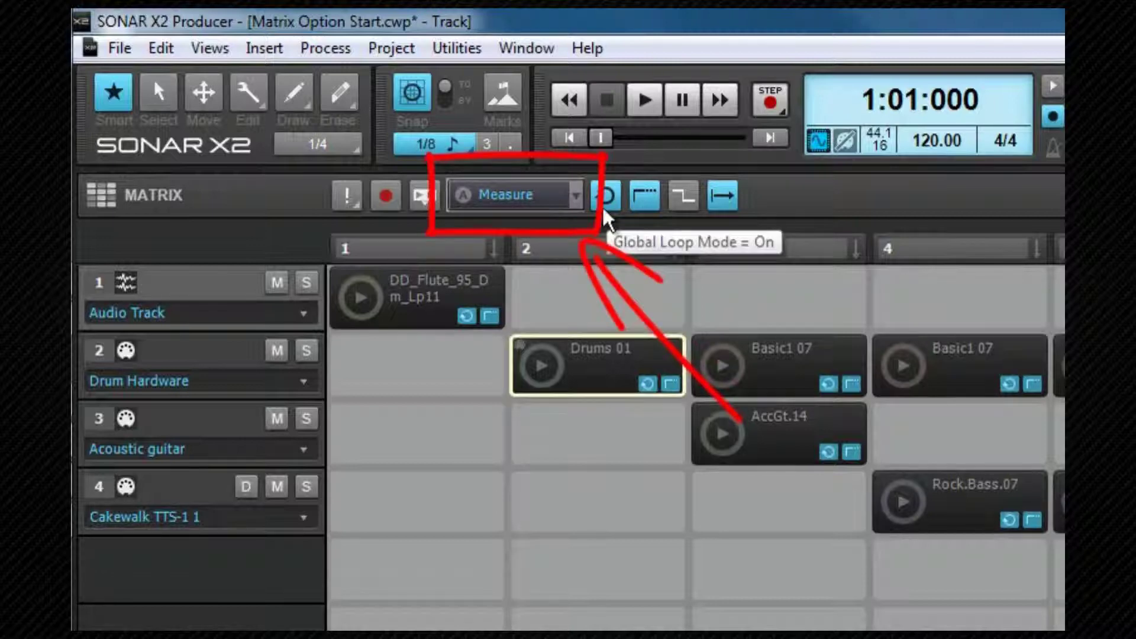
- List the trigger resolution options, then close the list keeping Measure
click(575, 199)
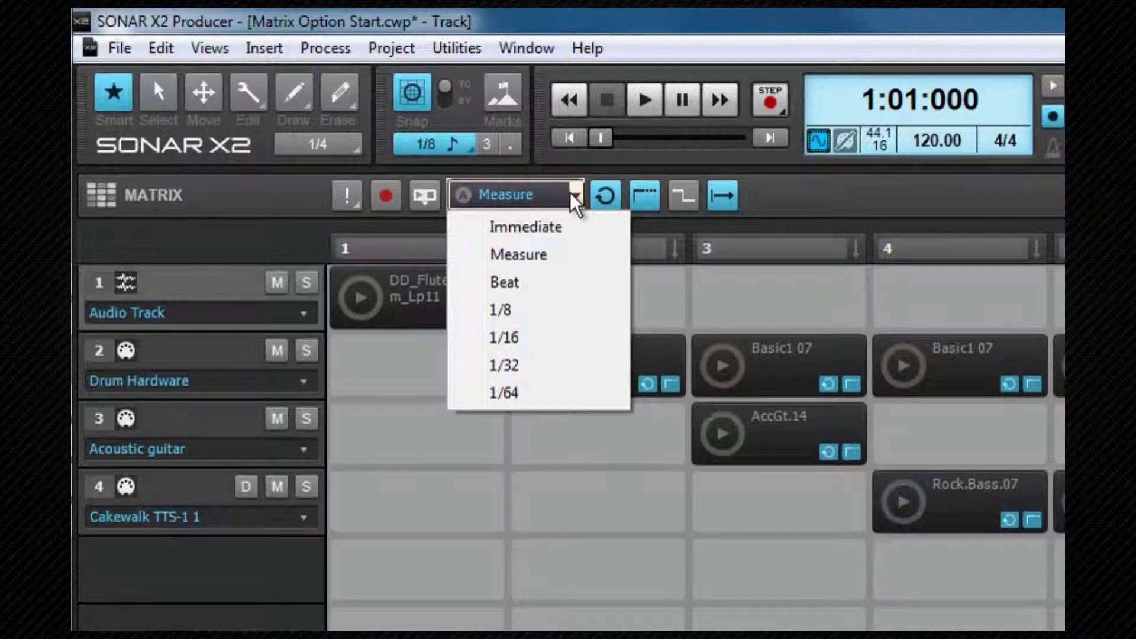
click(576, 197)
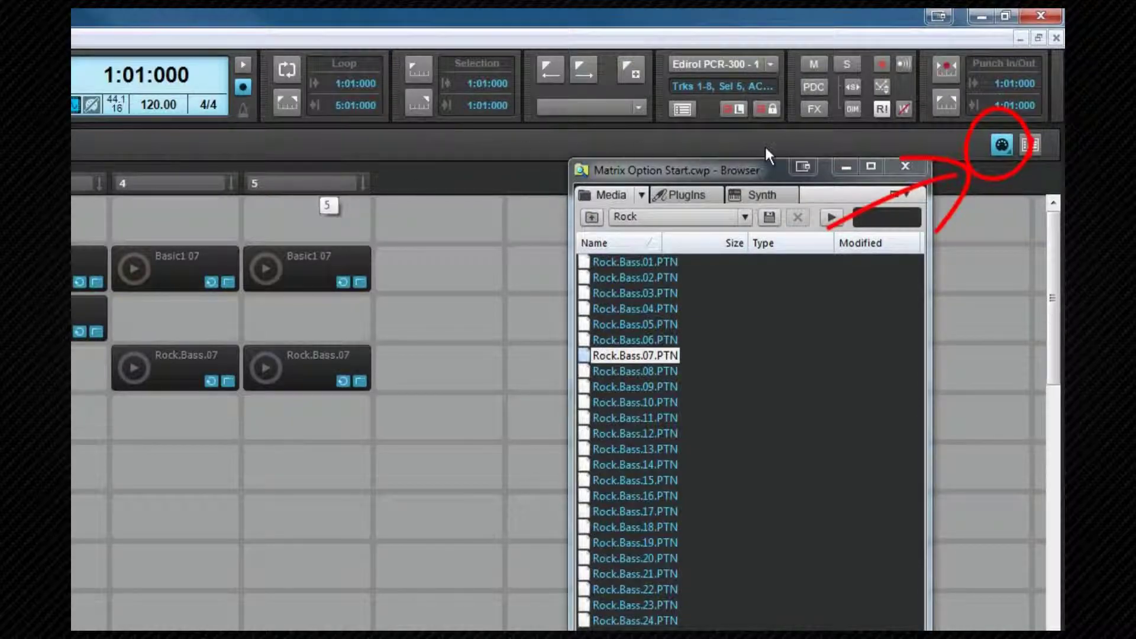
- View the matrix MIDI input channels (Omni, 1–16), then bring up the Matrix Options dialog
click(1002, 143)
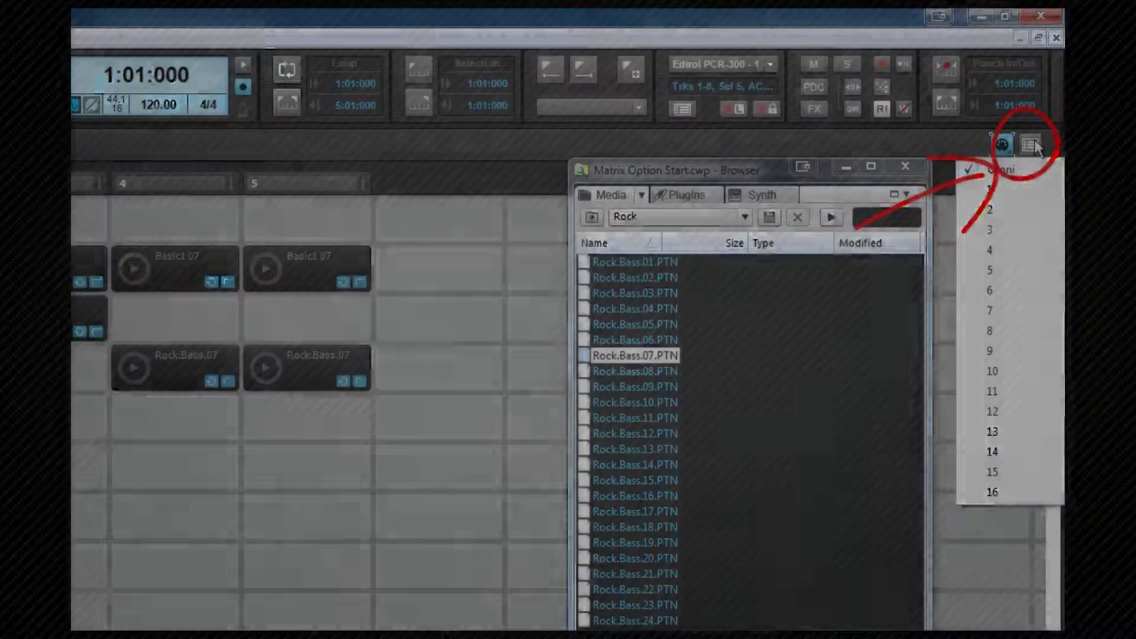
click(1032, 145)
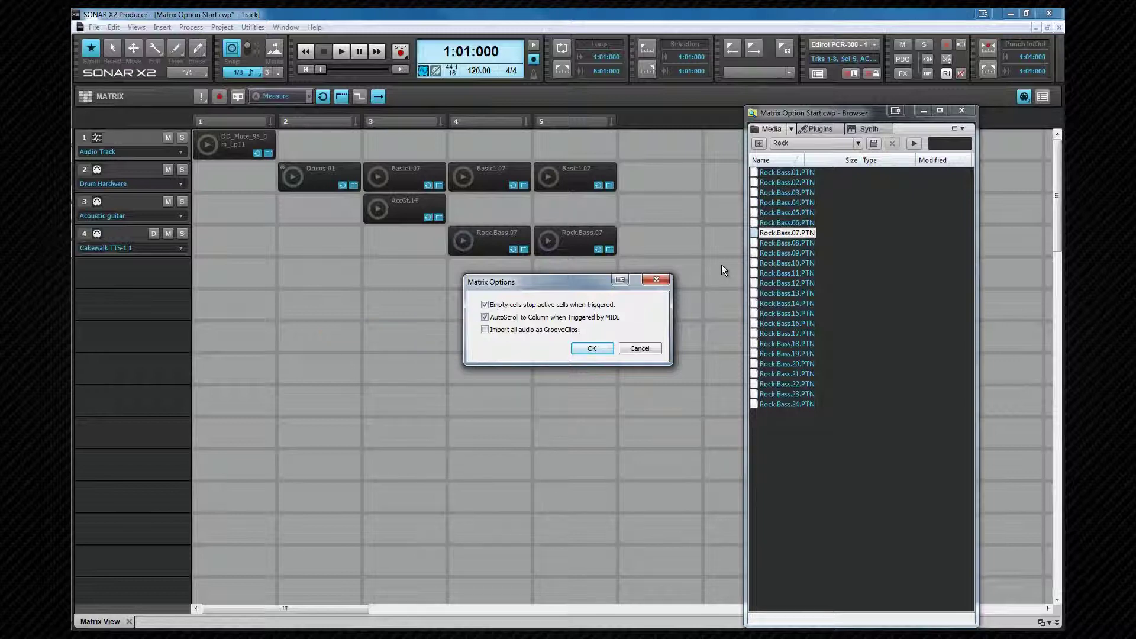
- Dismiss the Matrix Options dialog with every checkbox left unchanged
key(Return)
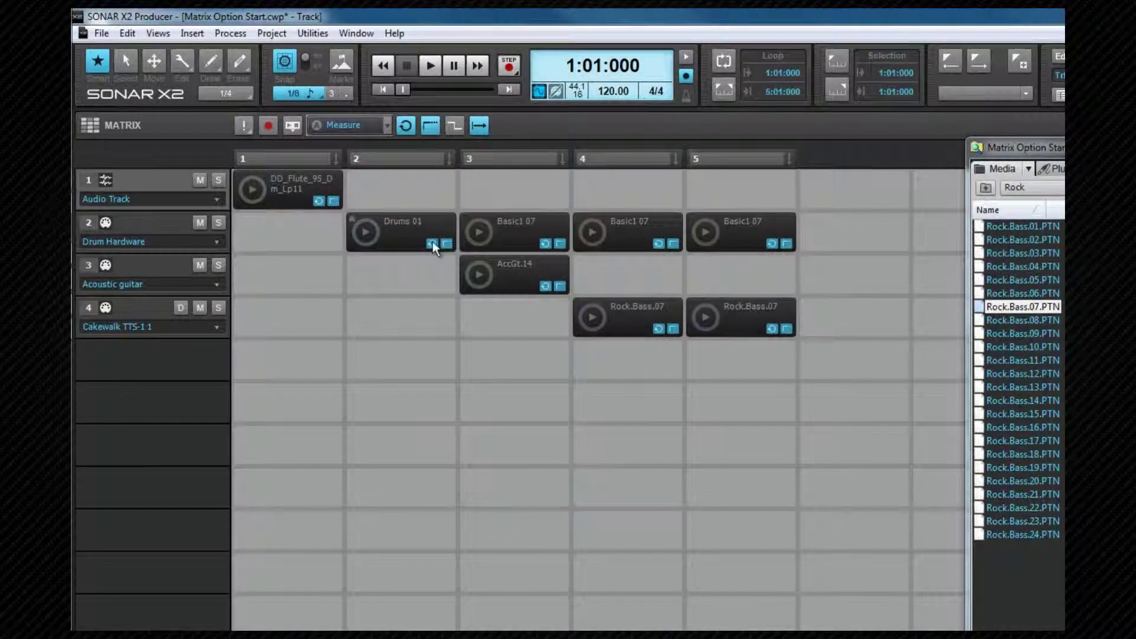
- Set the Drums 01 cell's own trigger resolution to 1/8 note
right_click(402, 245)
mouse_move(410, 351)
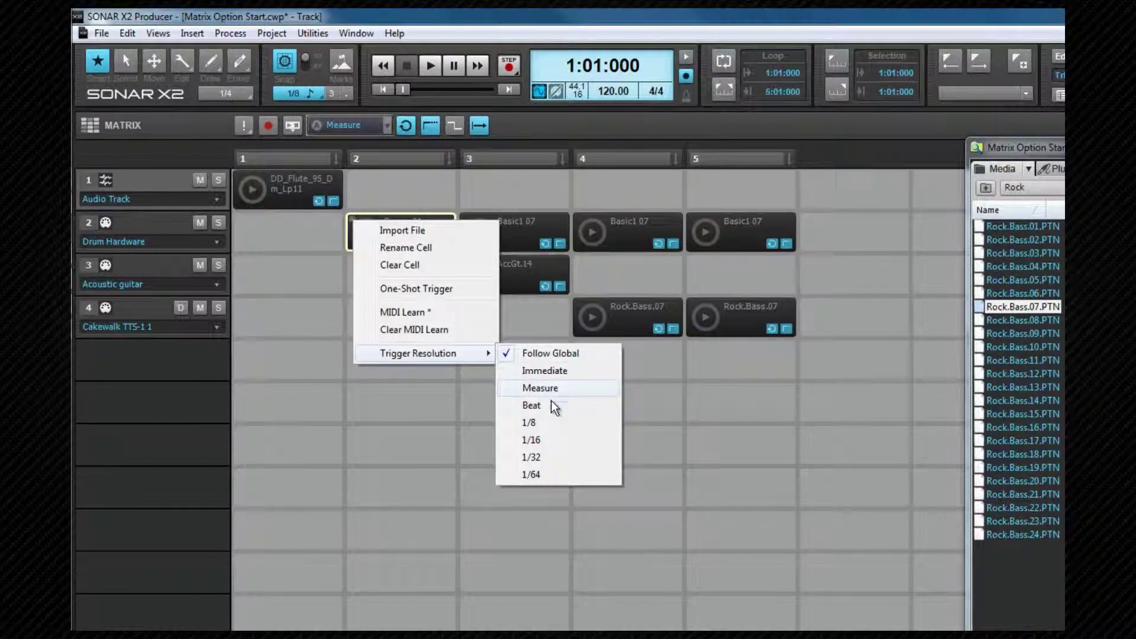
click(545, 420)
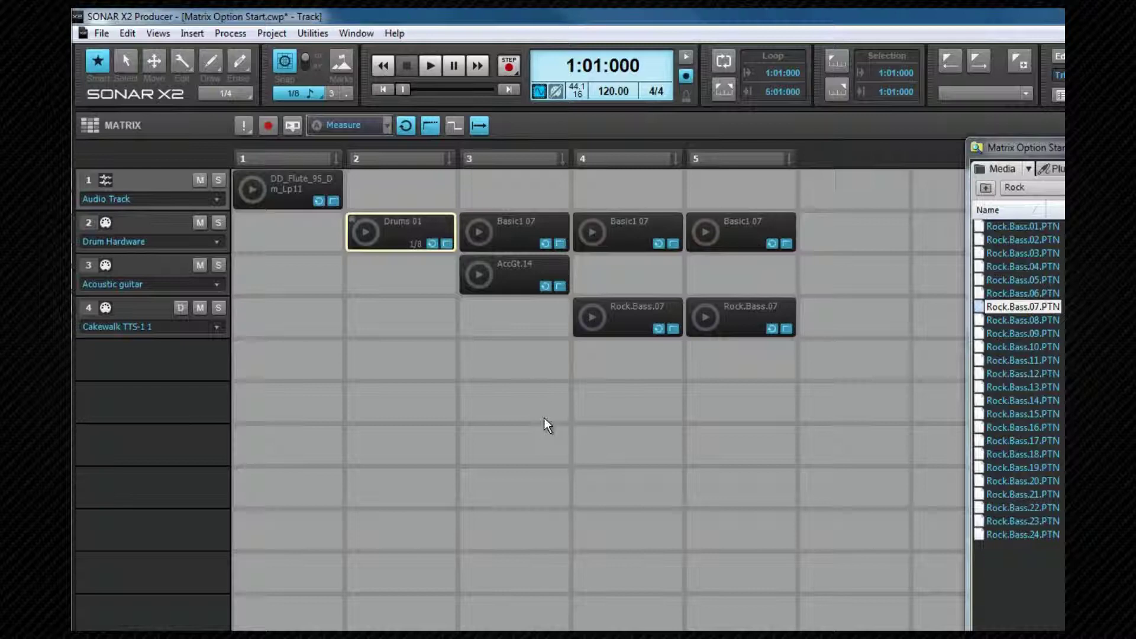
- Set the AccGt.14 cell's trigger resolution to Beat, then reopen its cell menu to check
right_click(516, 283)
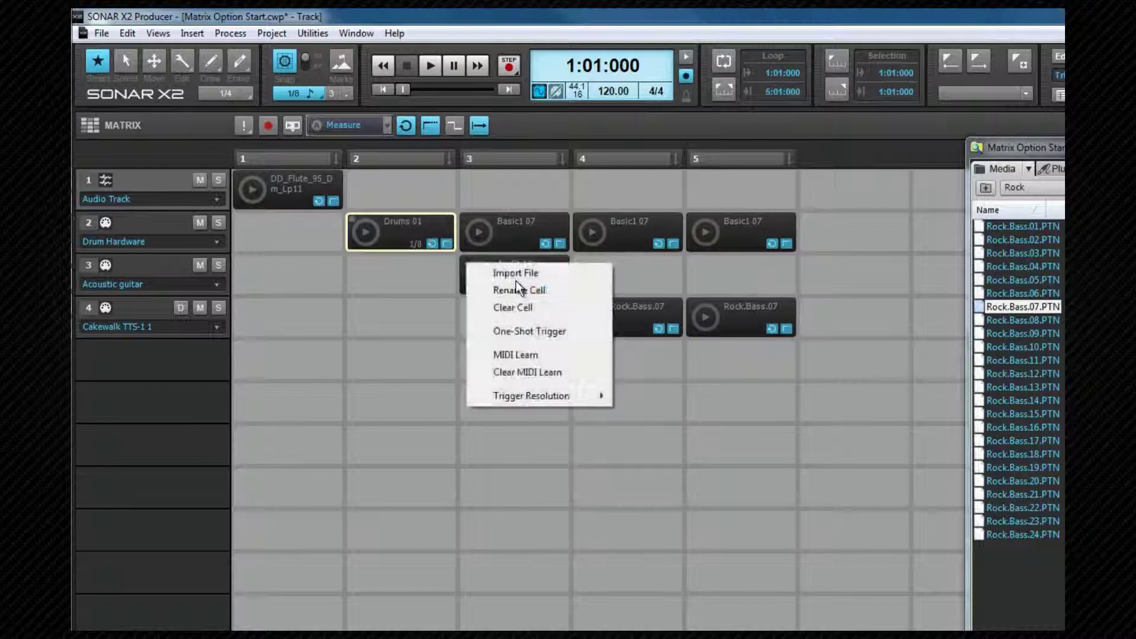
mouse_move(526, 396)
click(651, 452)
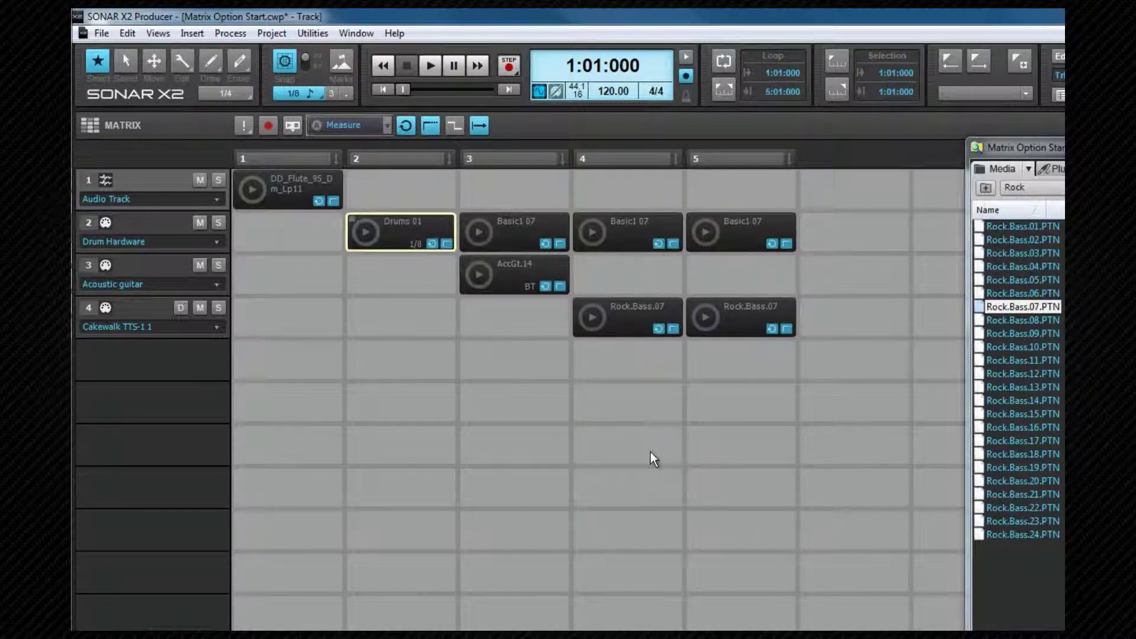
right_click(517, 283)
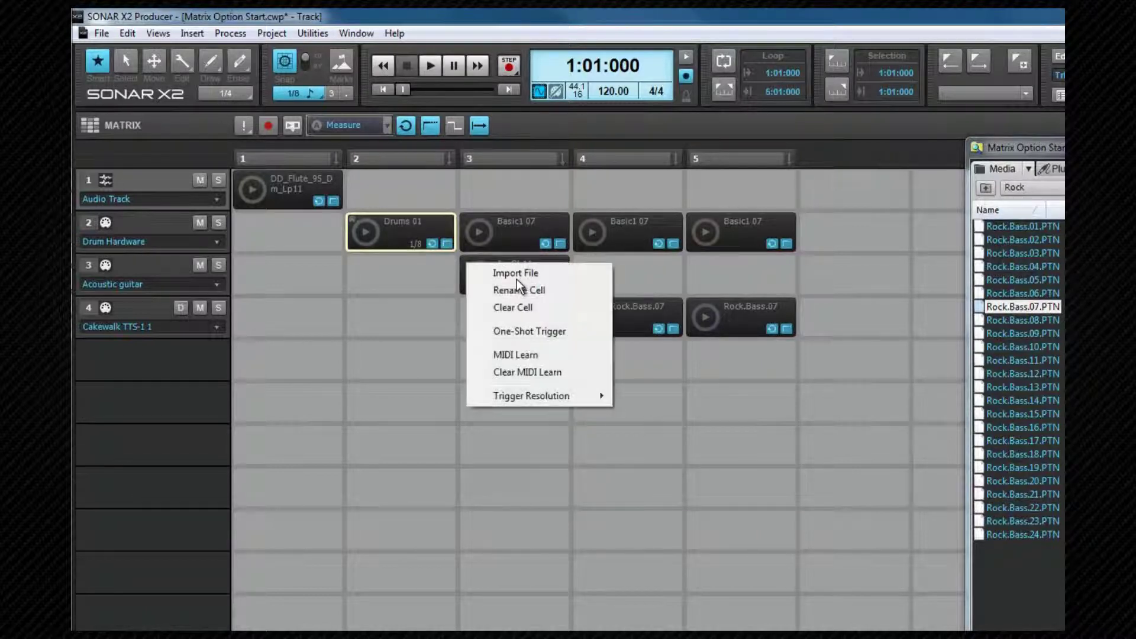
mouse_move(585, 396)
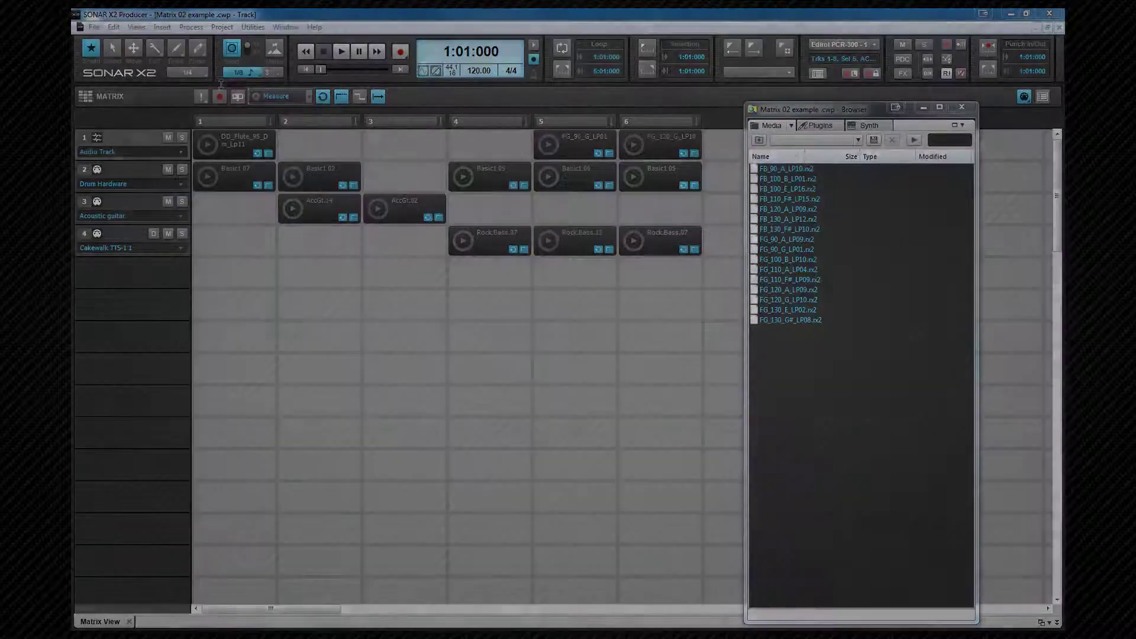
- Arm Matrix recording, enable Follow Transport, and queue the DD_Flute loop in column 1
click(219, 96)
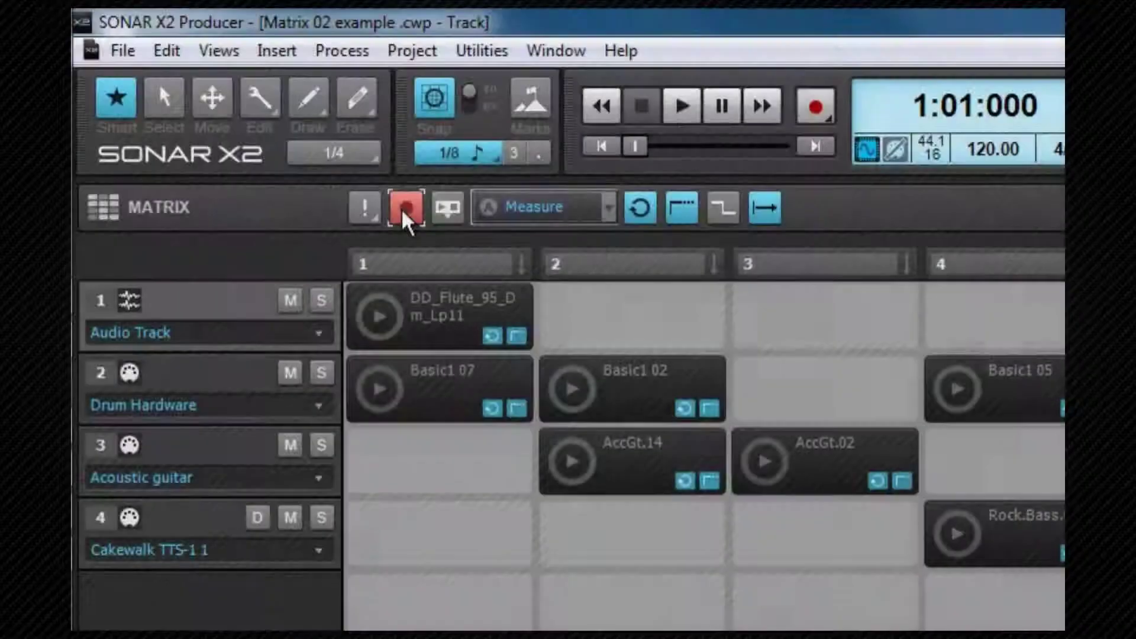
click(442, 208)
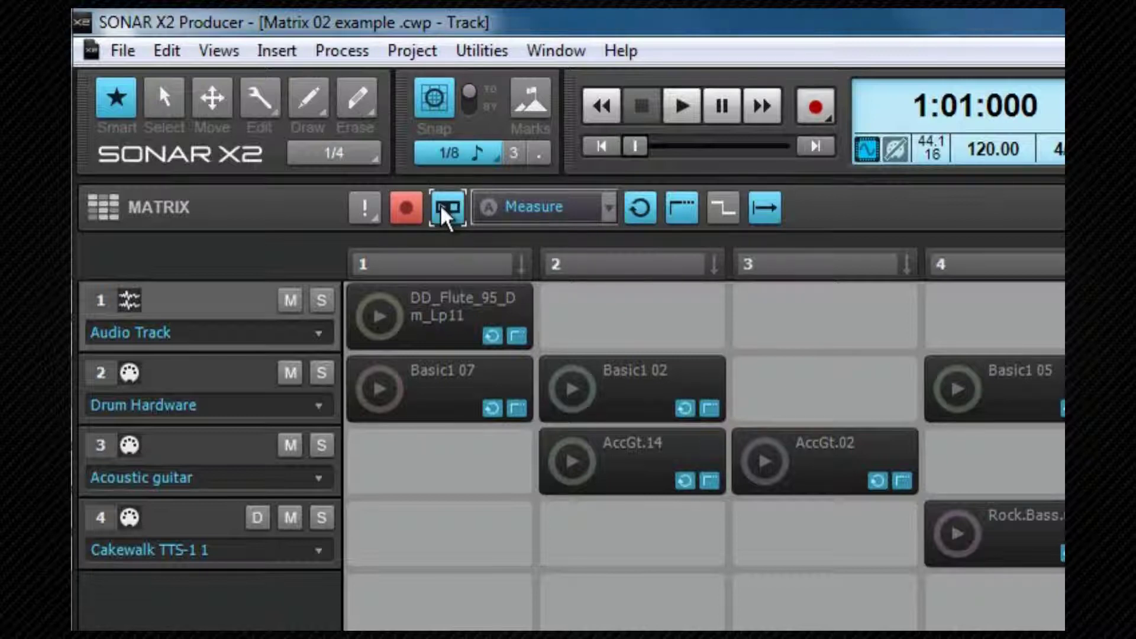
click(456, 318)
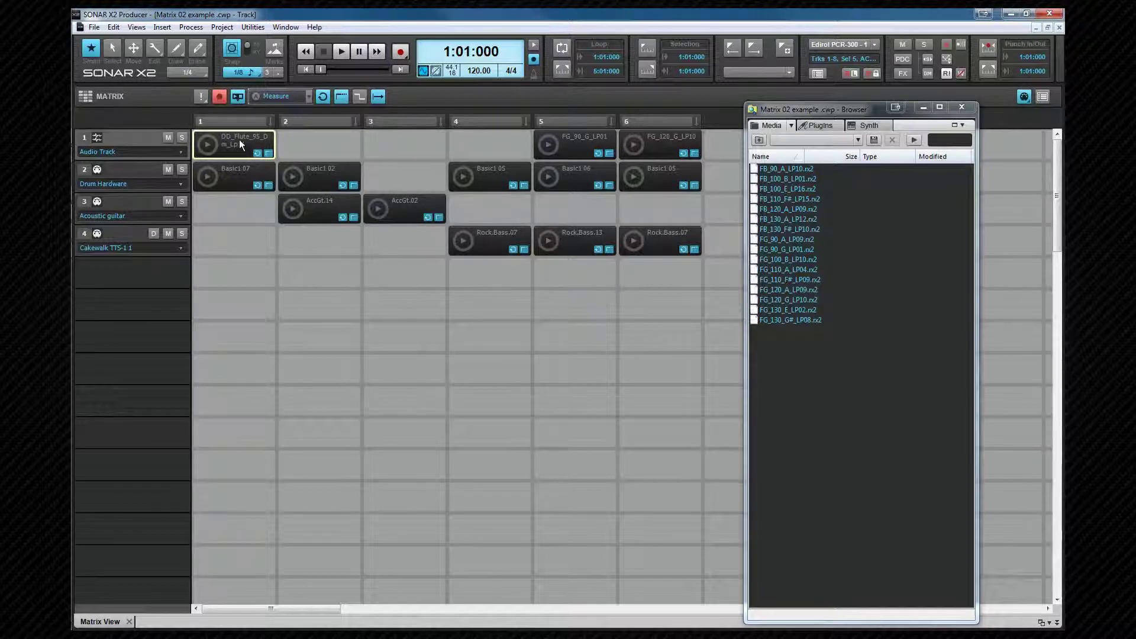
- Start playback and switch through columns 2, 5, 4, 3, 2, 4, 5, adding FG_120_G_LP10 in column 6
click(338, 51)
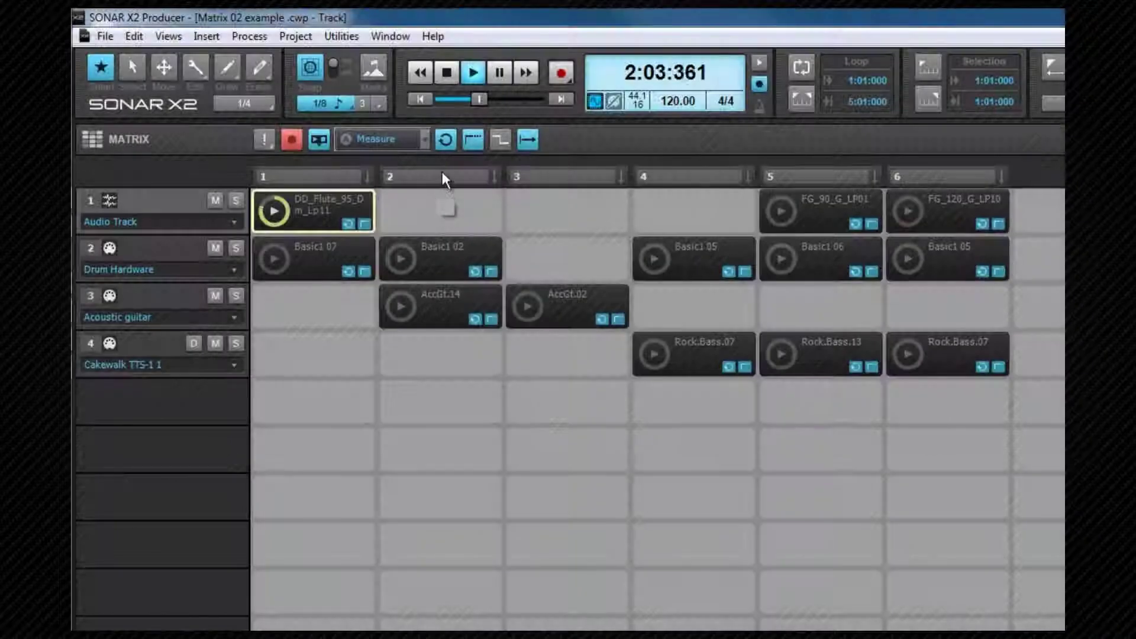
click(319, 121)
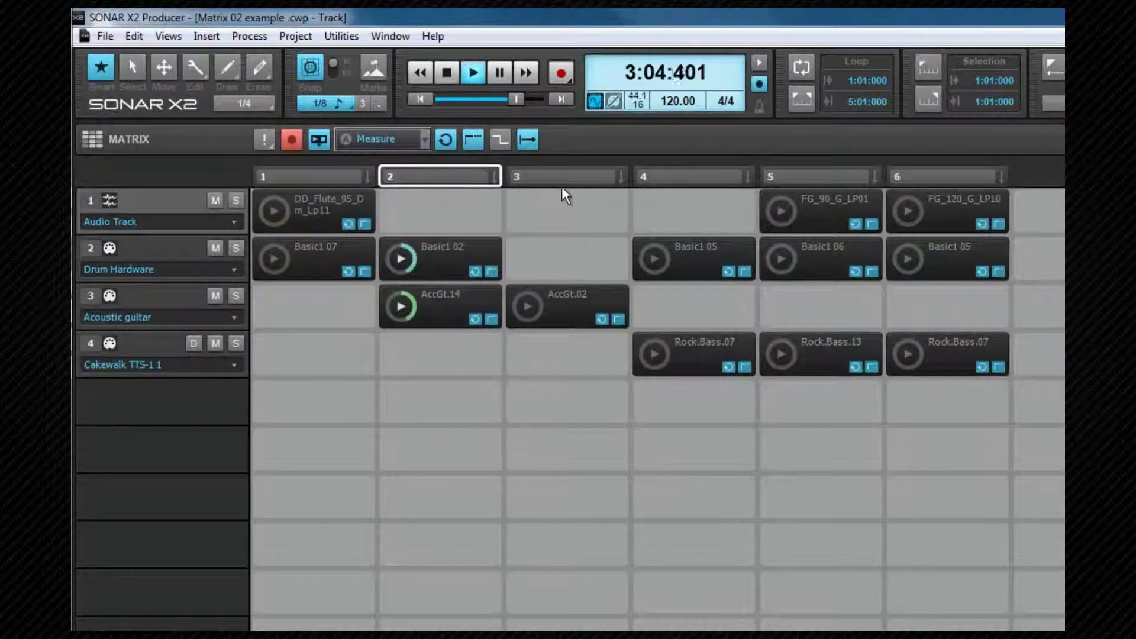
click(800, 174)
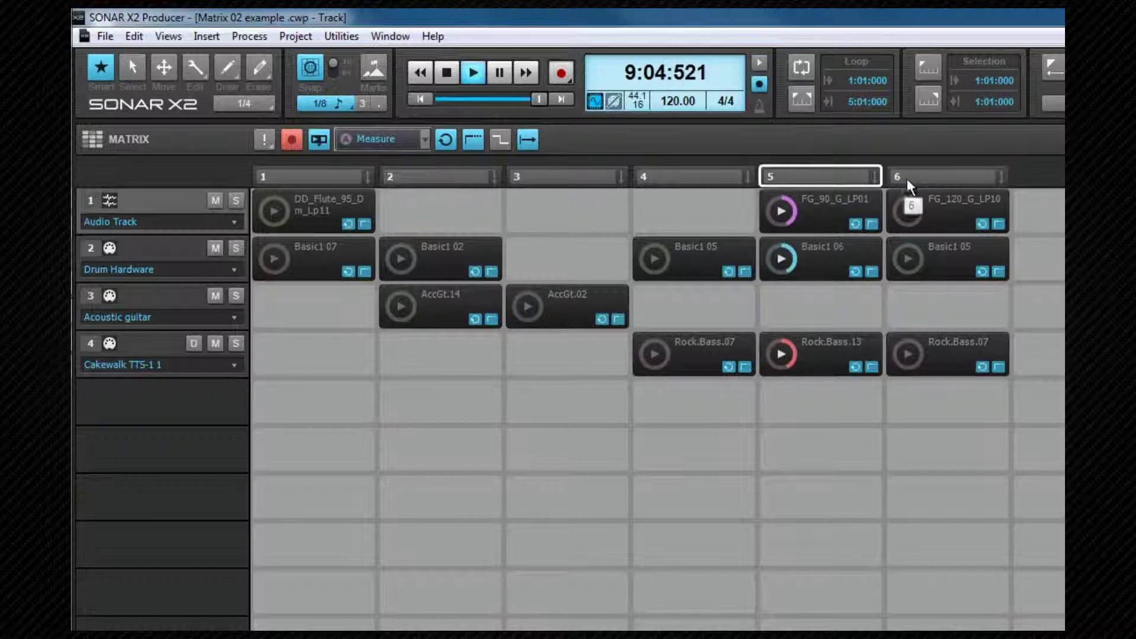
click(924, 214)
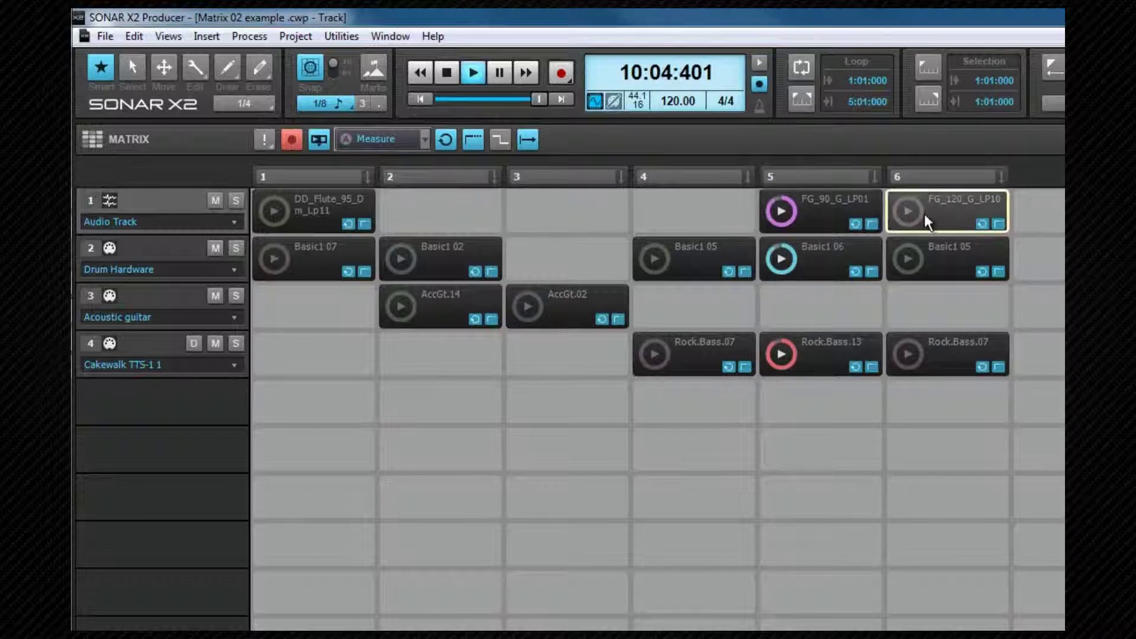
click(696, 176)
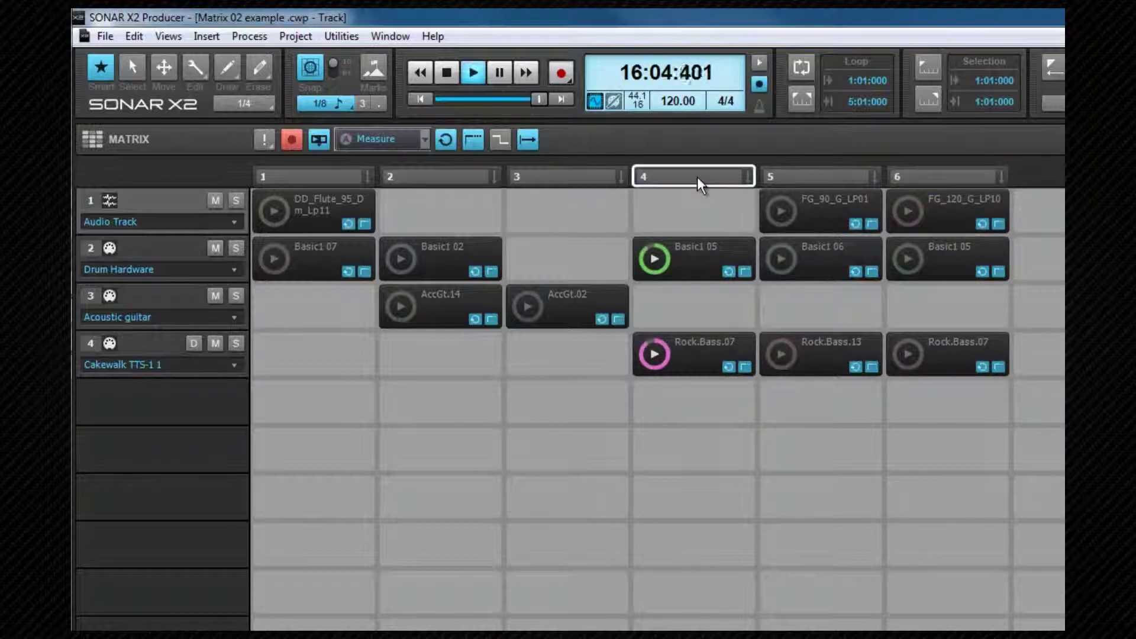
click(582, 176)
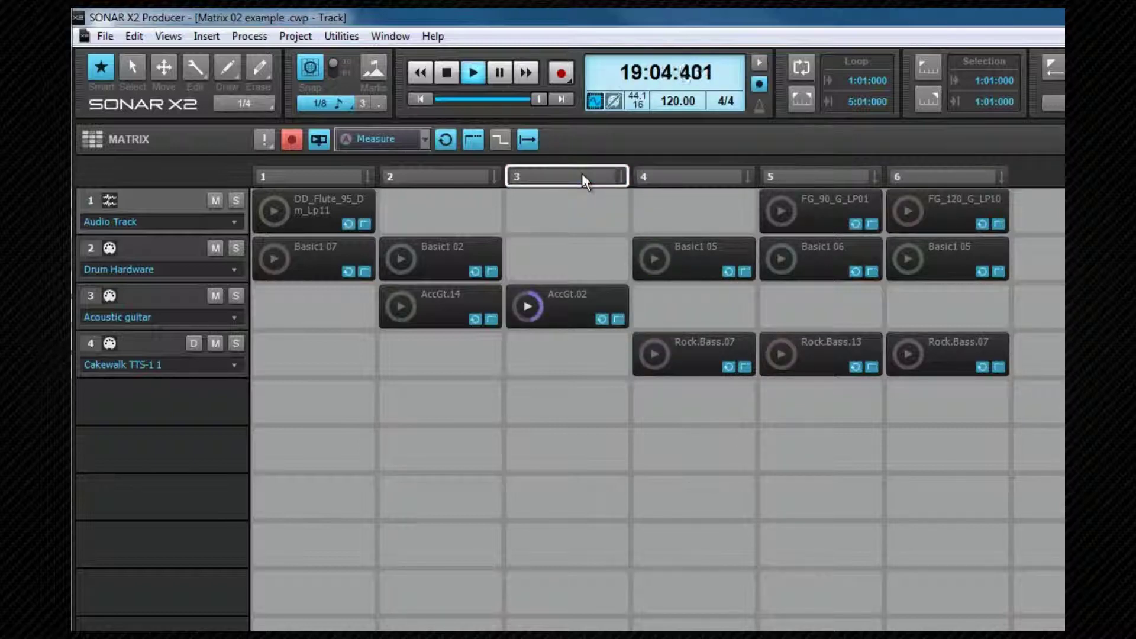
click(462, 179)
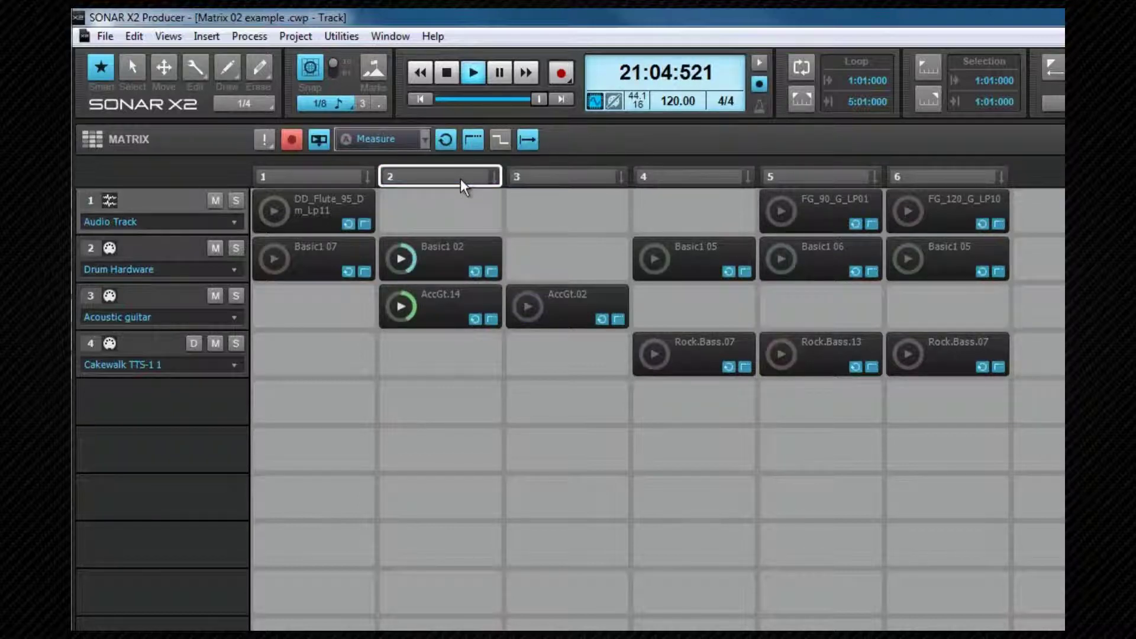
click(700, 178)
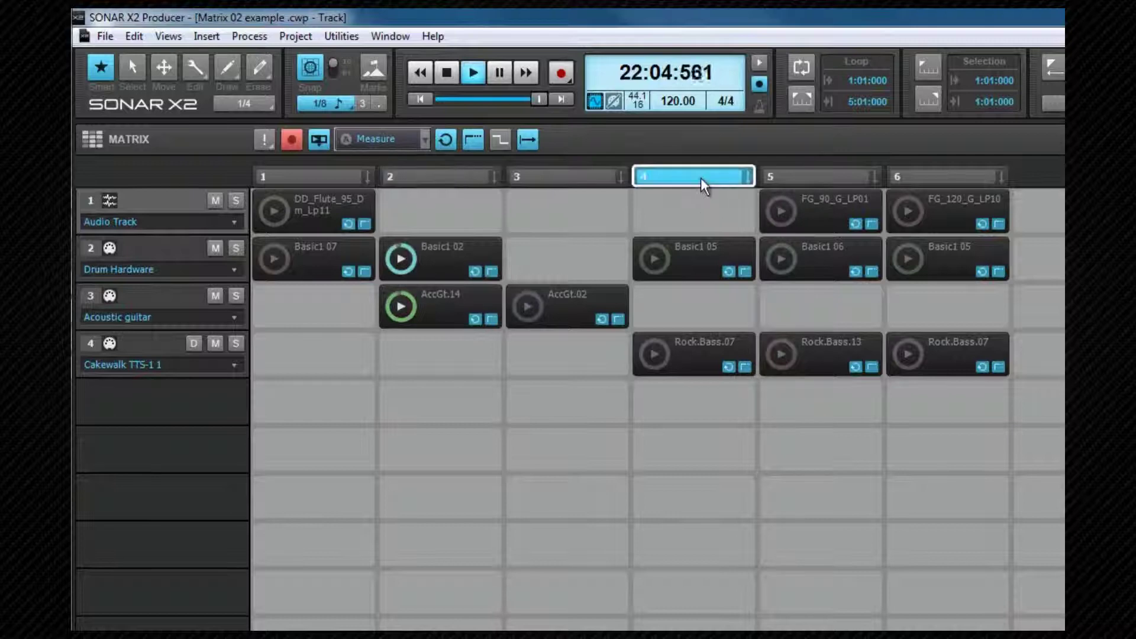
click(832, 176)
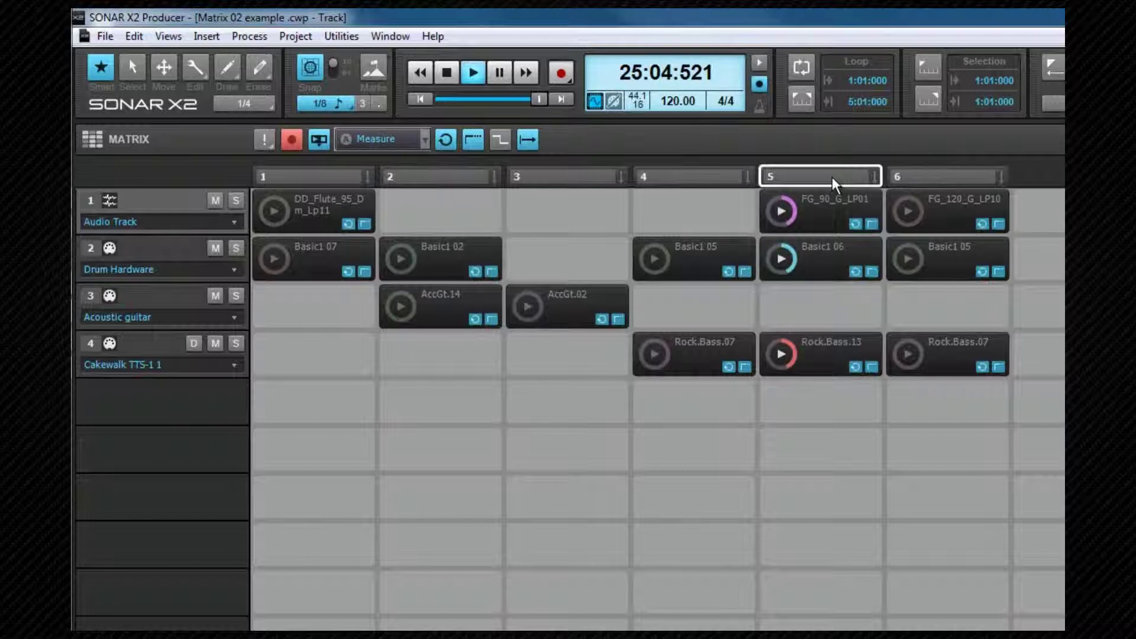
- Trigger Rock.Bass.07, Basic1 05 and FG_90_G_LP01 clips, switch to columns 1 and 2, then stop
click(921, 360)
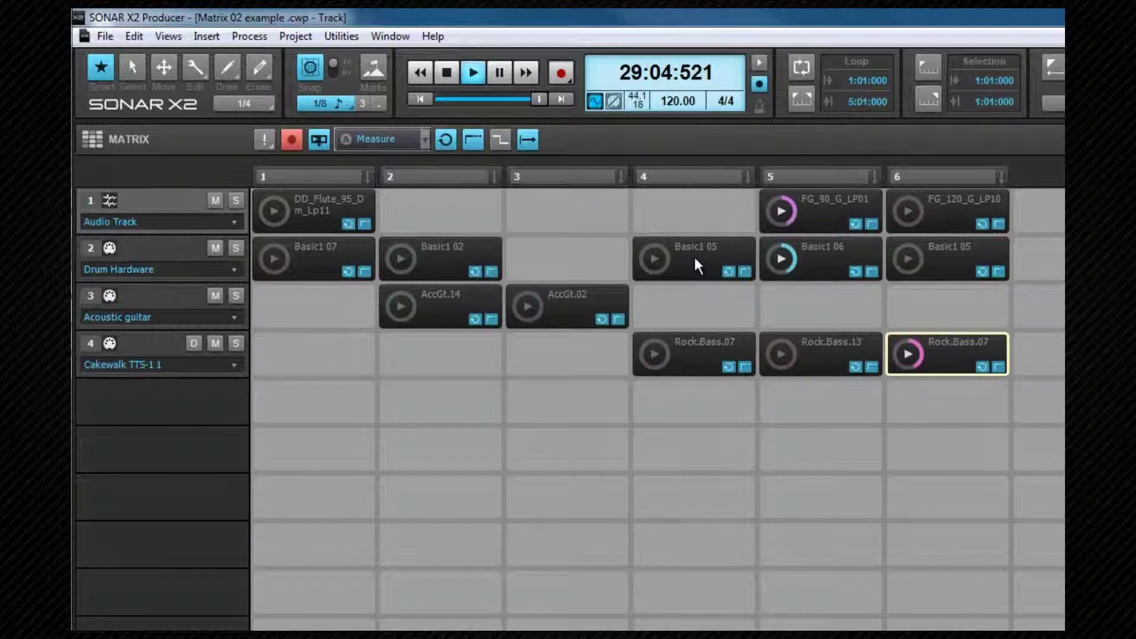
click(664, 258)
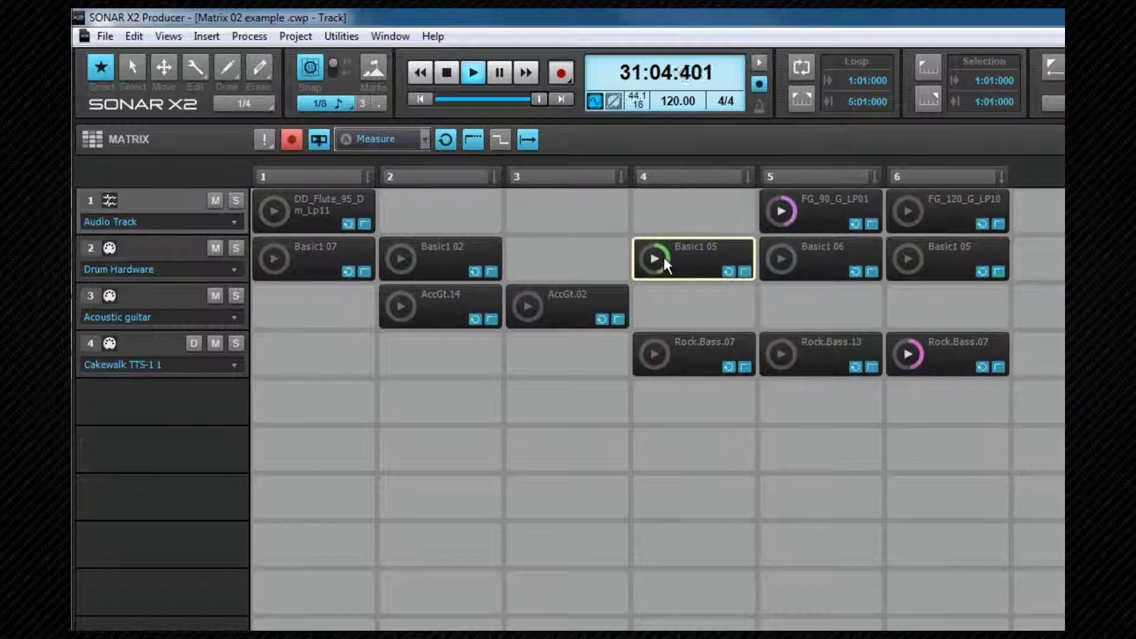
click(806, 202)
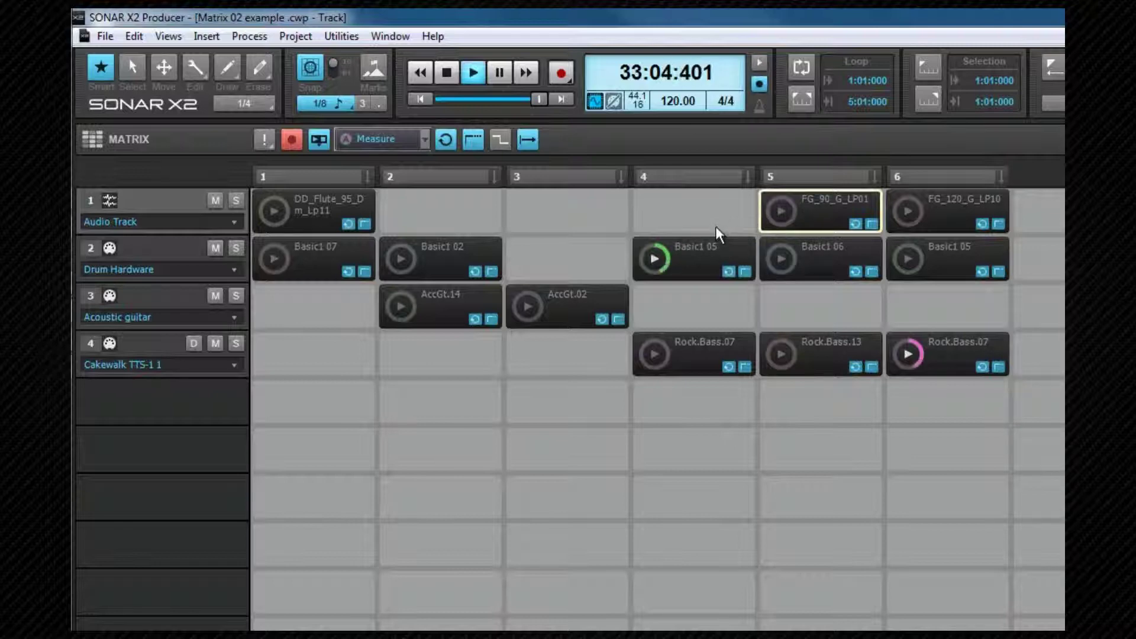
click(924, 248)
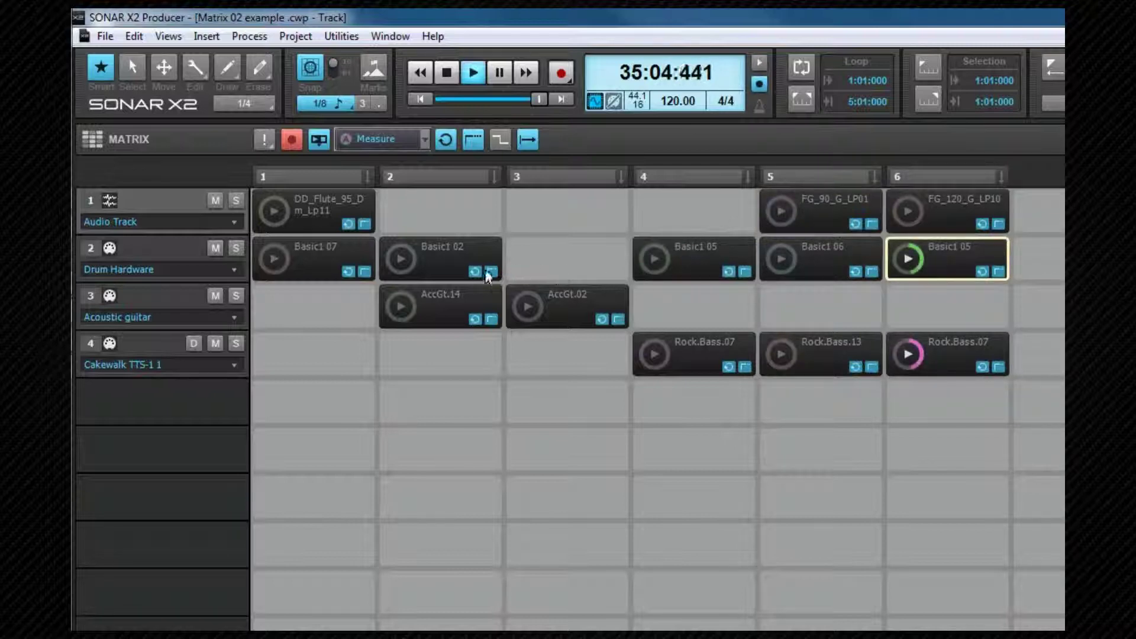
click(320, 174)
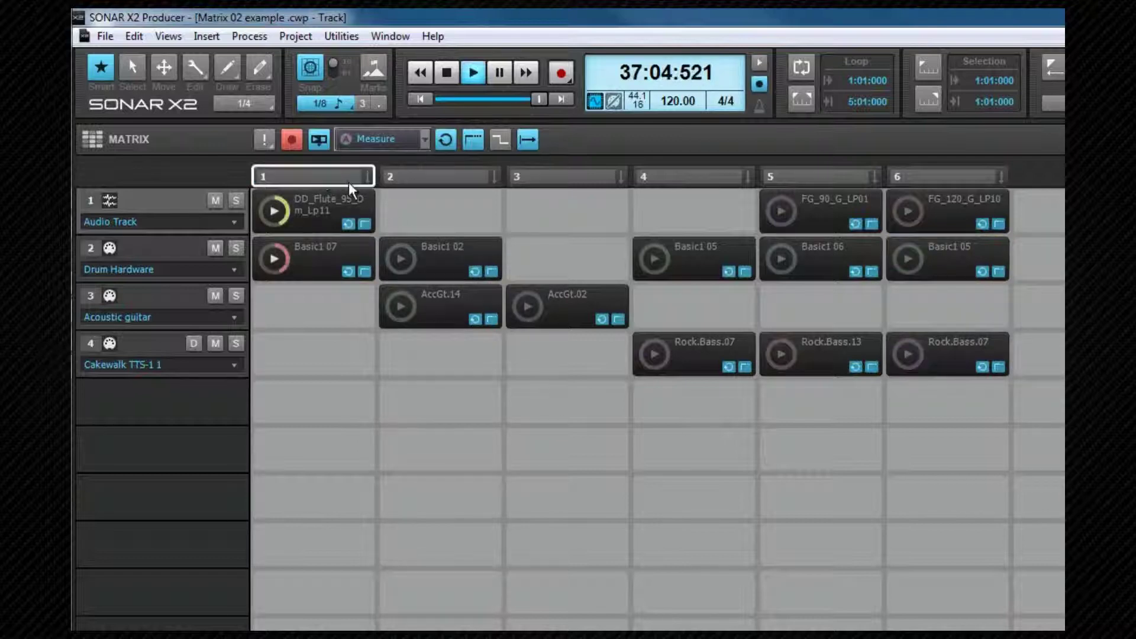
click(417, 174)
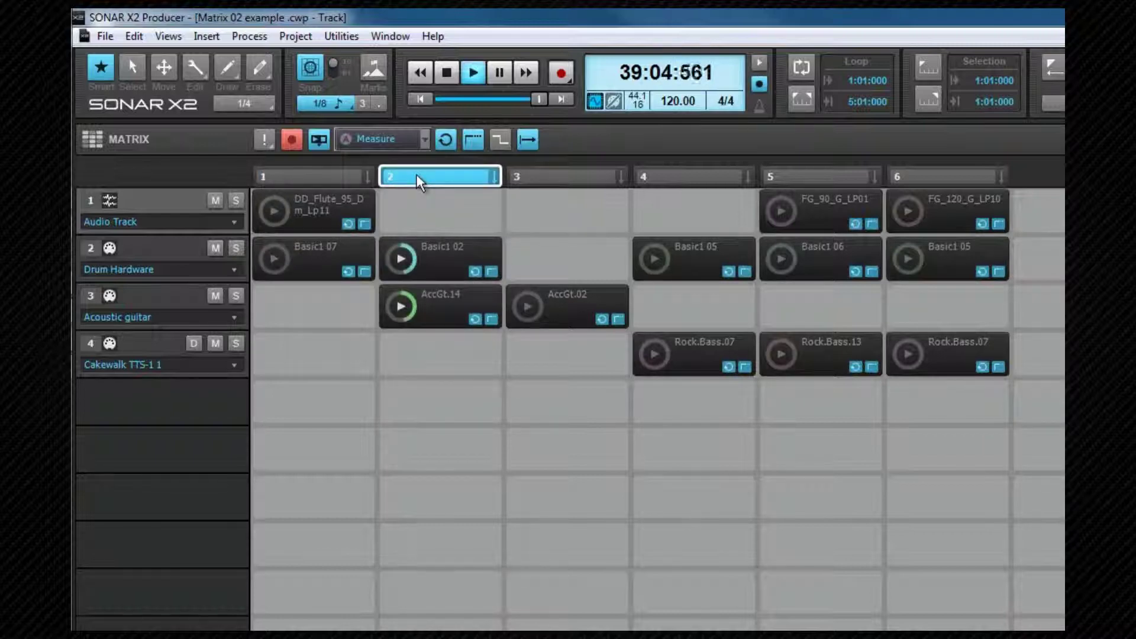
click(449, 74)
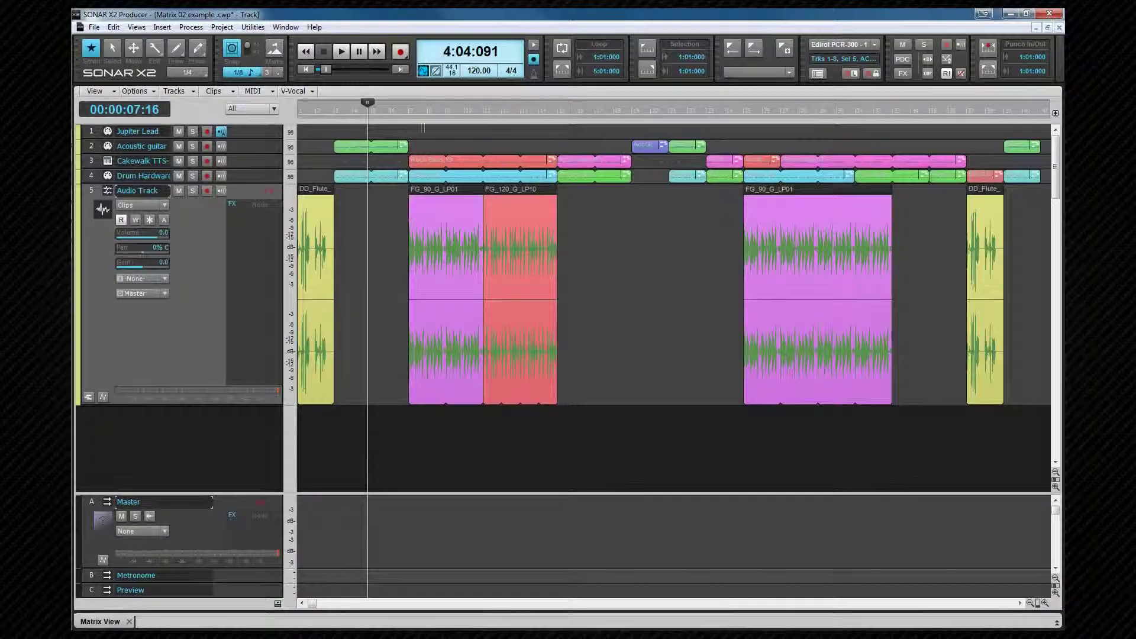
- Rewind to the song start and play the recorded clip arrangement through to measure 16, then stop
key(w)
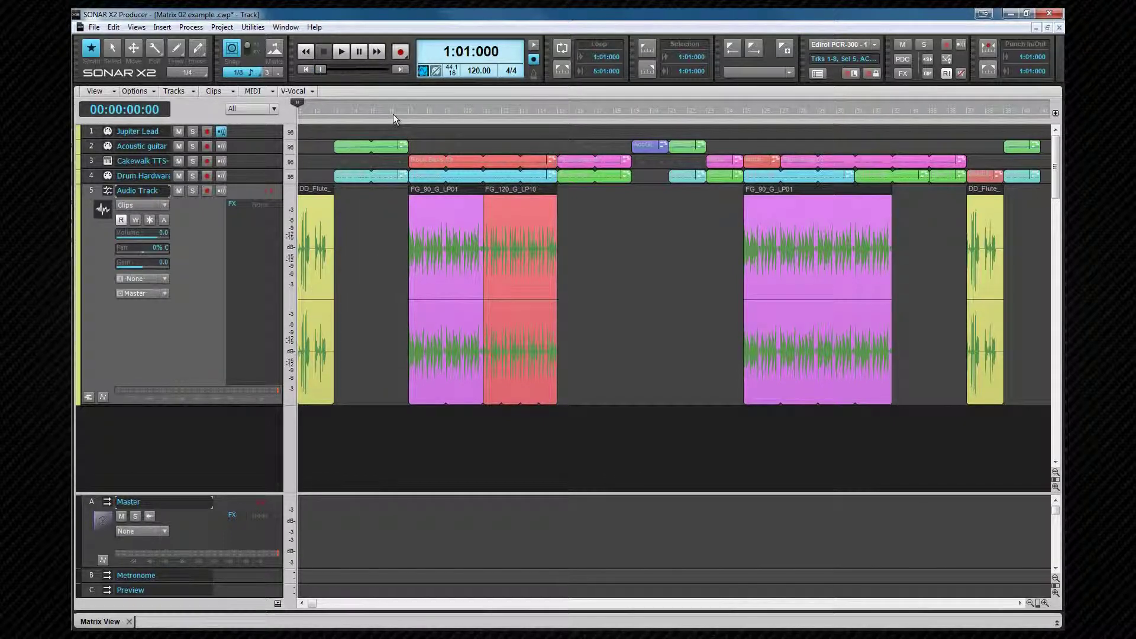
key(space)
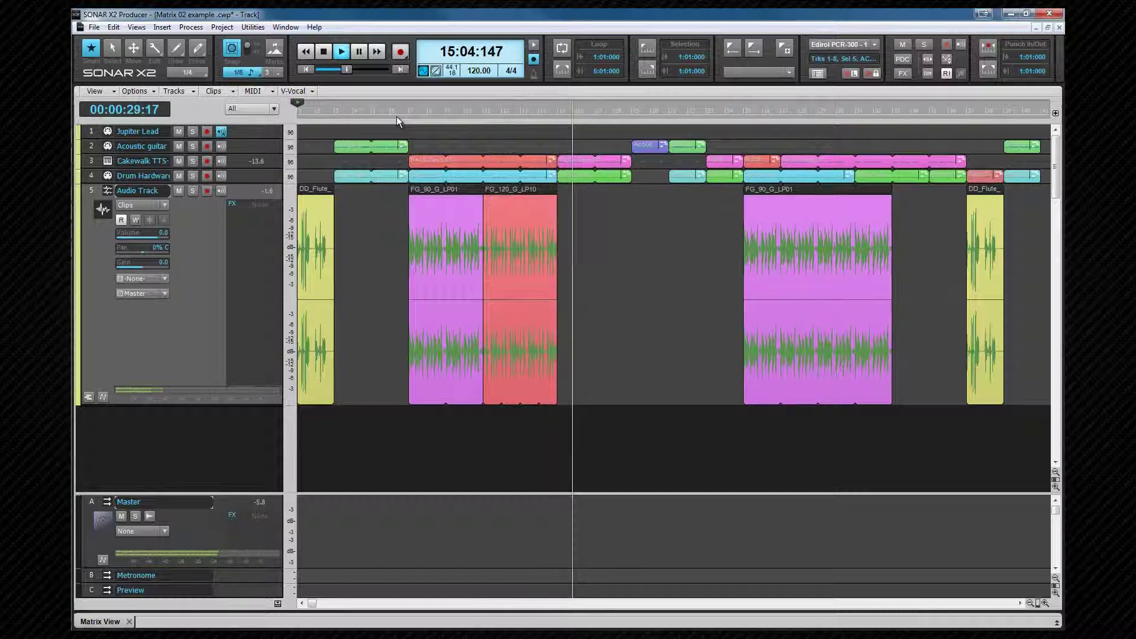
key(space)
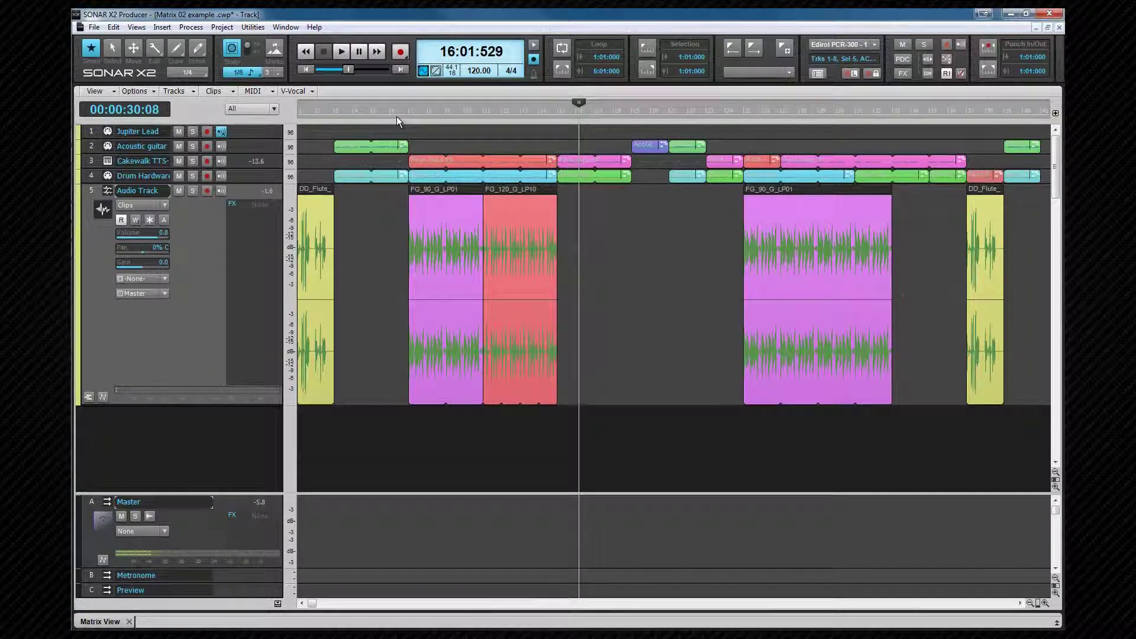